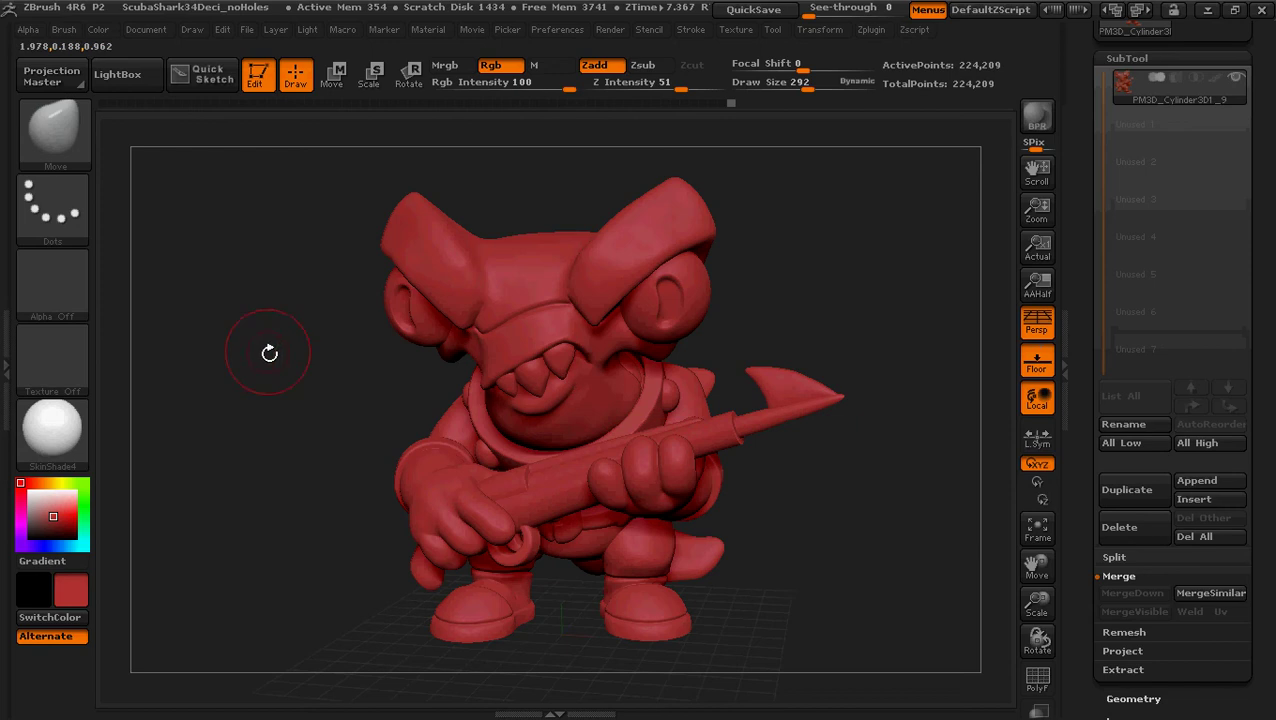
Step: Apply the ToyPlastic material to the shark figure and change its red colour to white
{"action": "left_click_drag", "start_coordinate": [241, 369], "coordinate": [237, 414]}
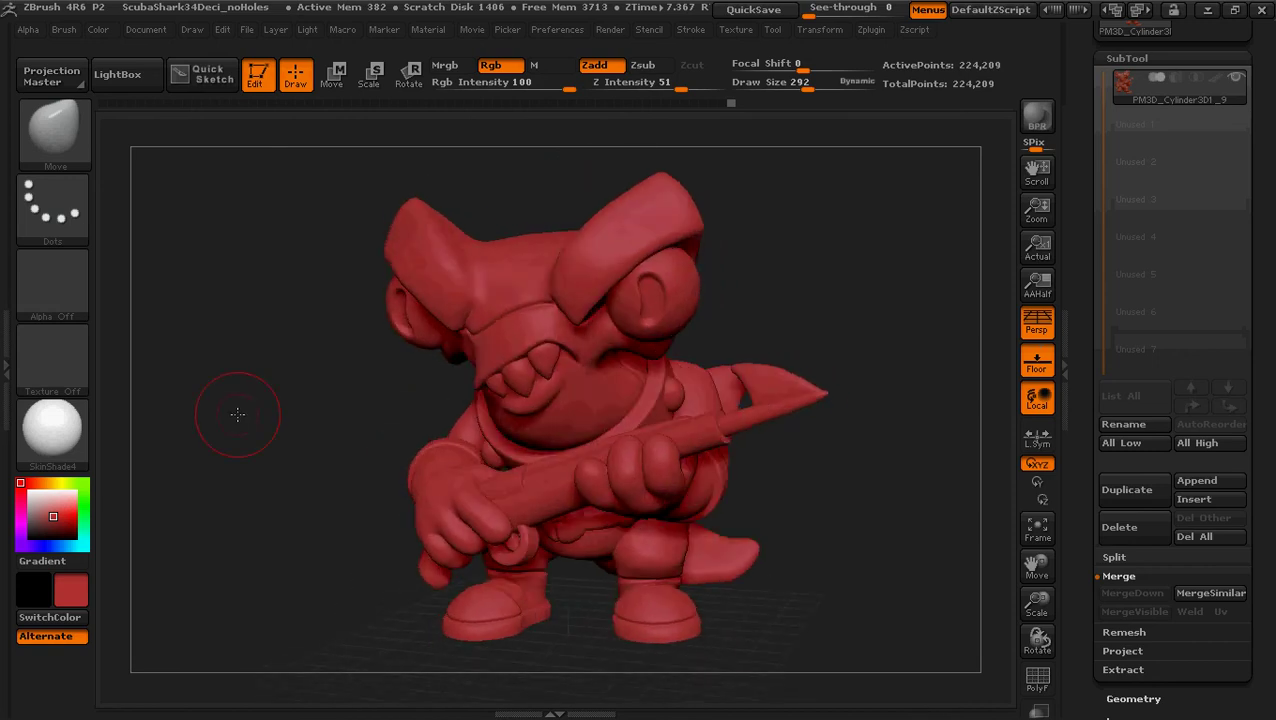
{"action": "left_click_drag", "start_coordinate": [829, 484], "coordinate": [845, 488]}
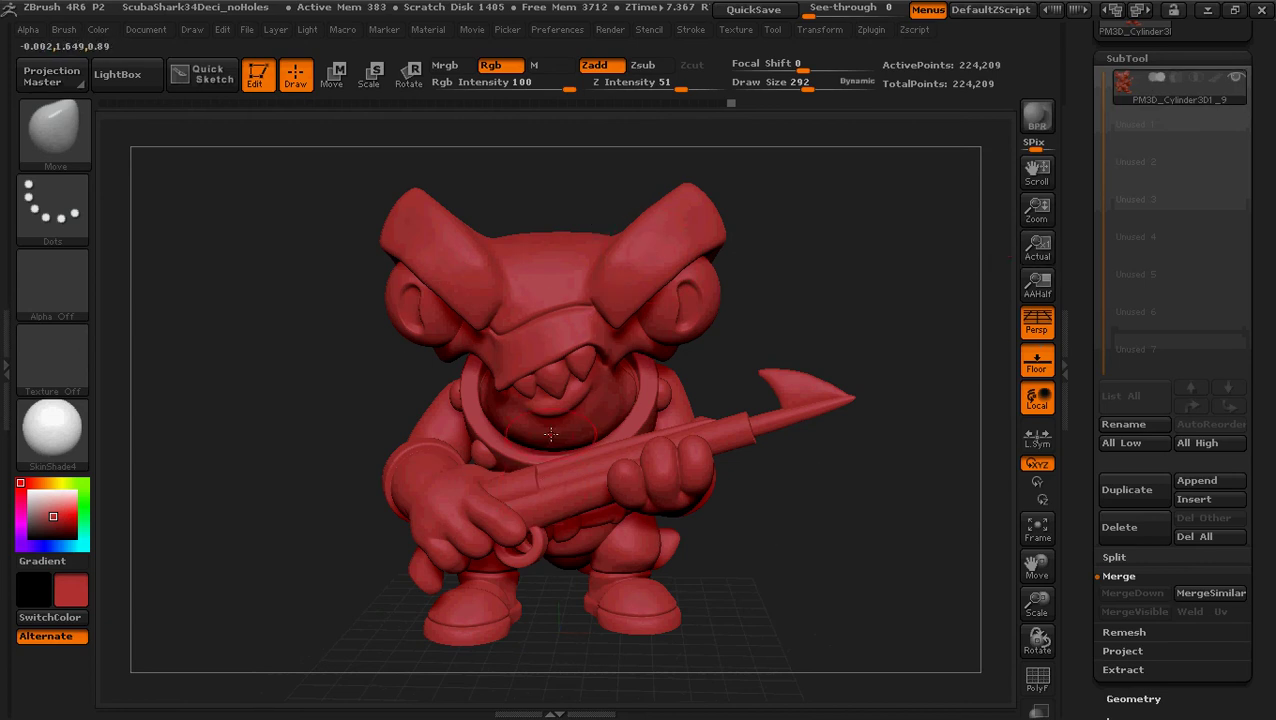
{"action": "left_click", "coordinate": [52, 453]}
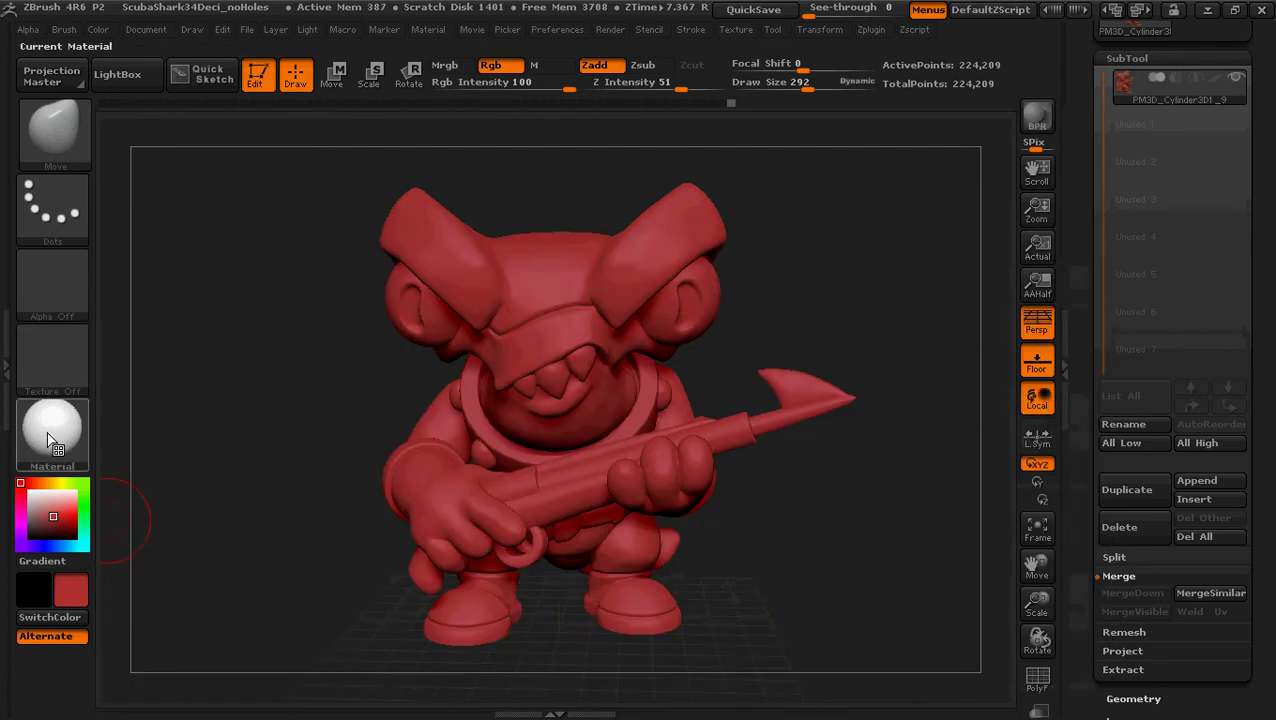
{"action": "left_click", "coordinate": [51, 433]}
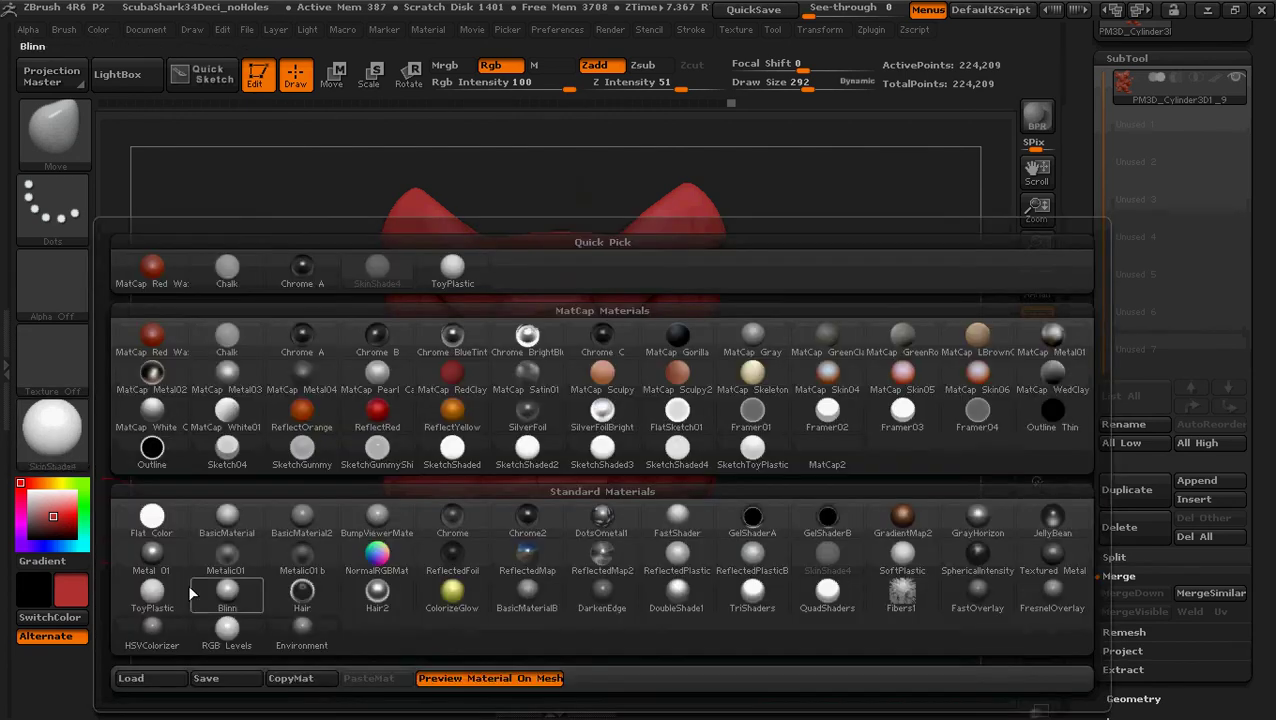
{"action": "left_click", "coordinate": [155, 601]}
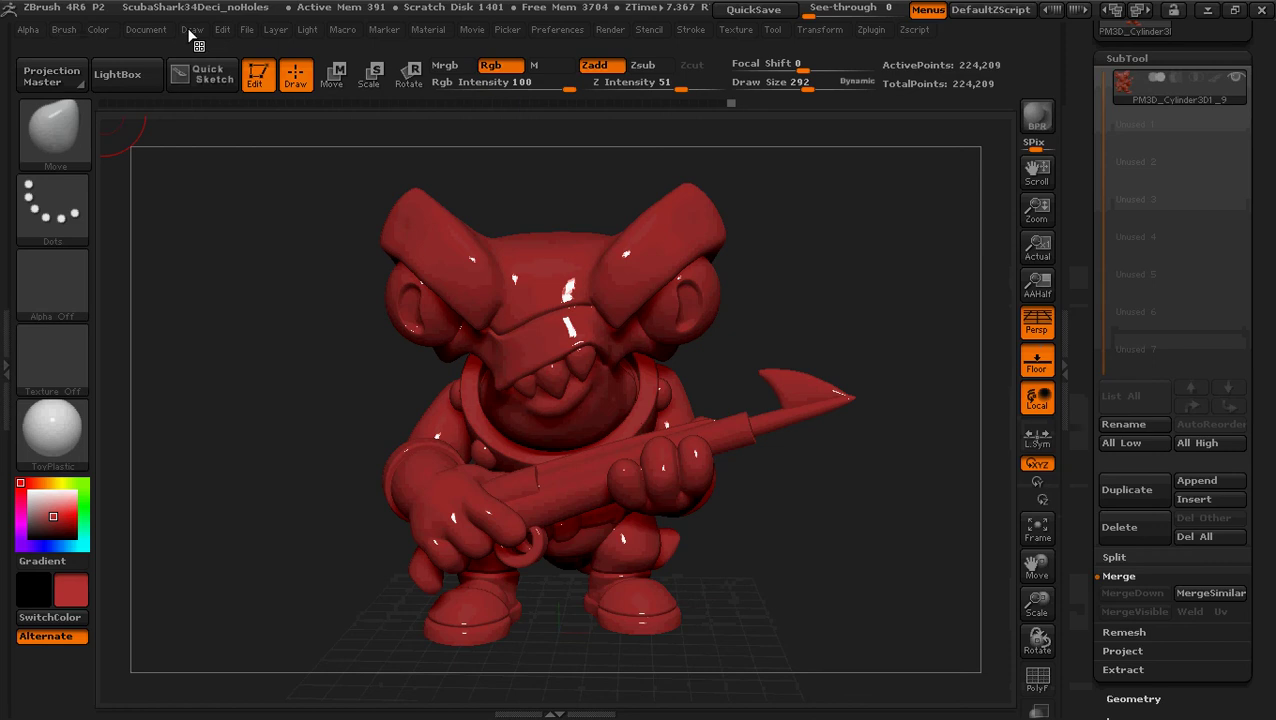
{"action": "left_click", "coordinate": [99, 31]}
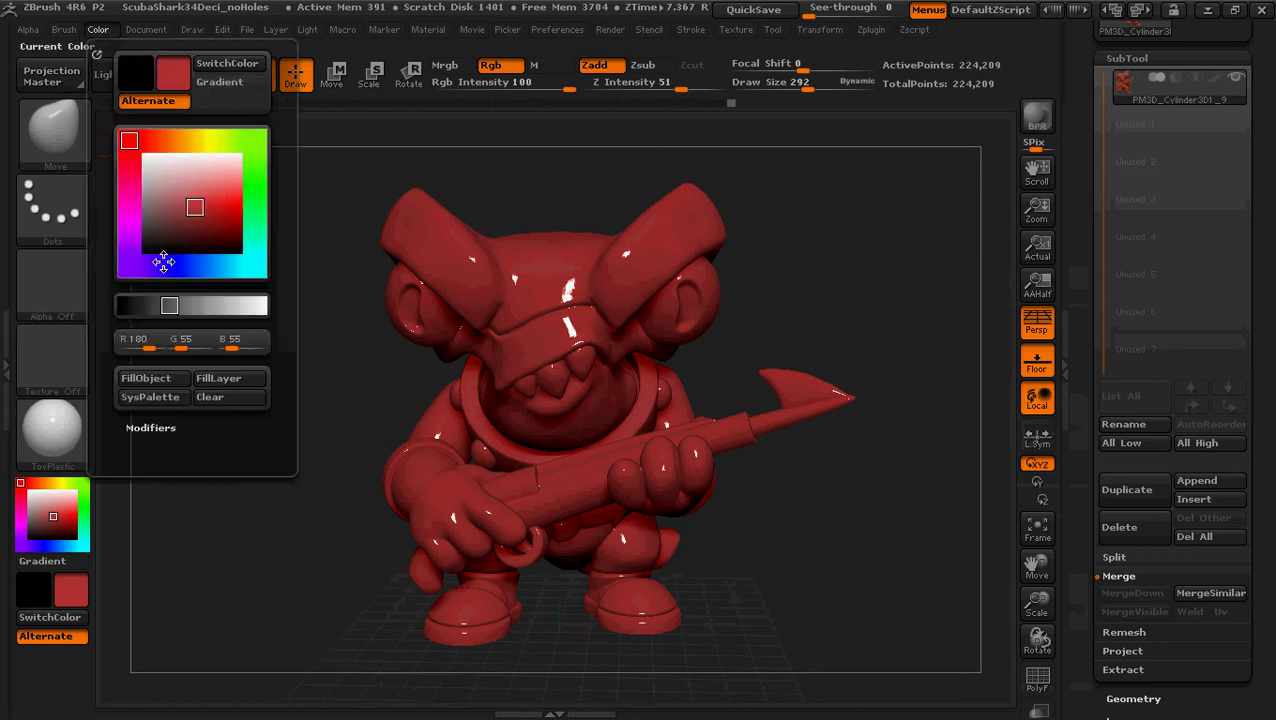
{"action": "left_click_drag", "start_coordinate": [169, 305], "coordinate": [272, 304]}
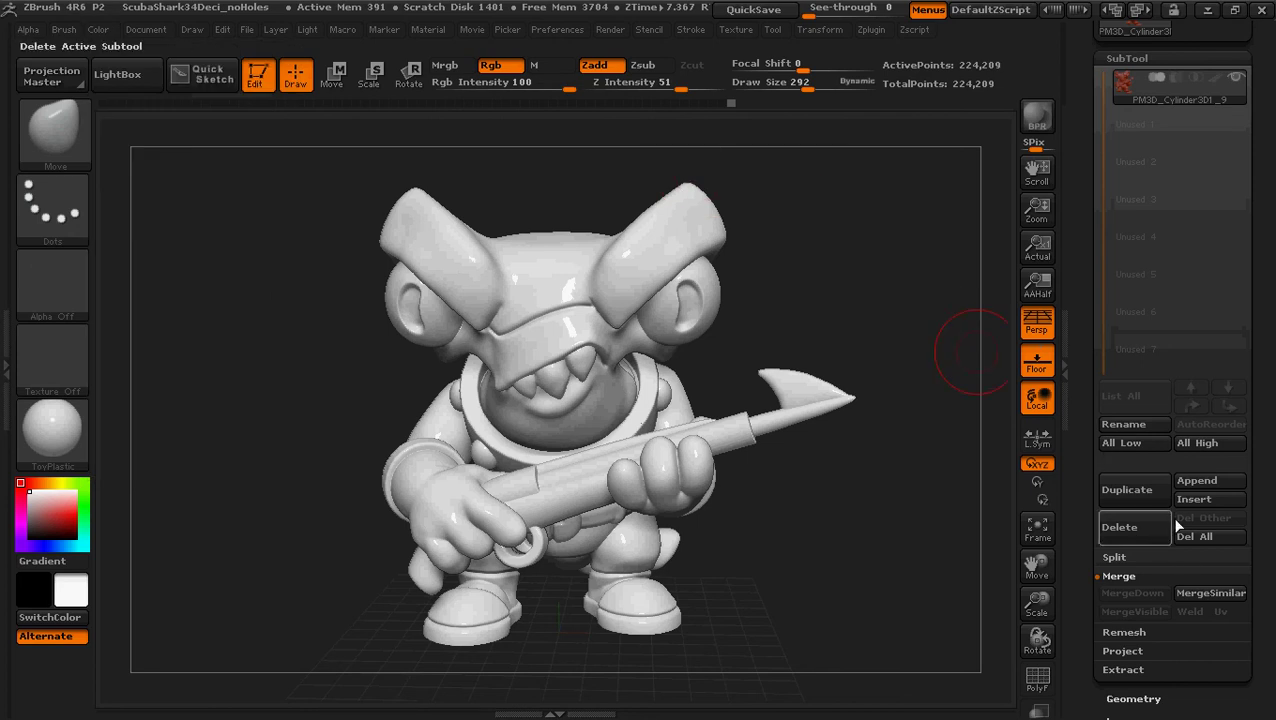
Step: Insert a Plane3D as a new subtool below the figure and make it the active subtool
{"action": "right_click_drag", "start_coordinate": [846, 530], "coordinate": [846, 530], "text": "ctrl"}
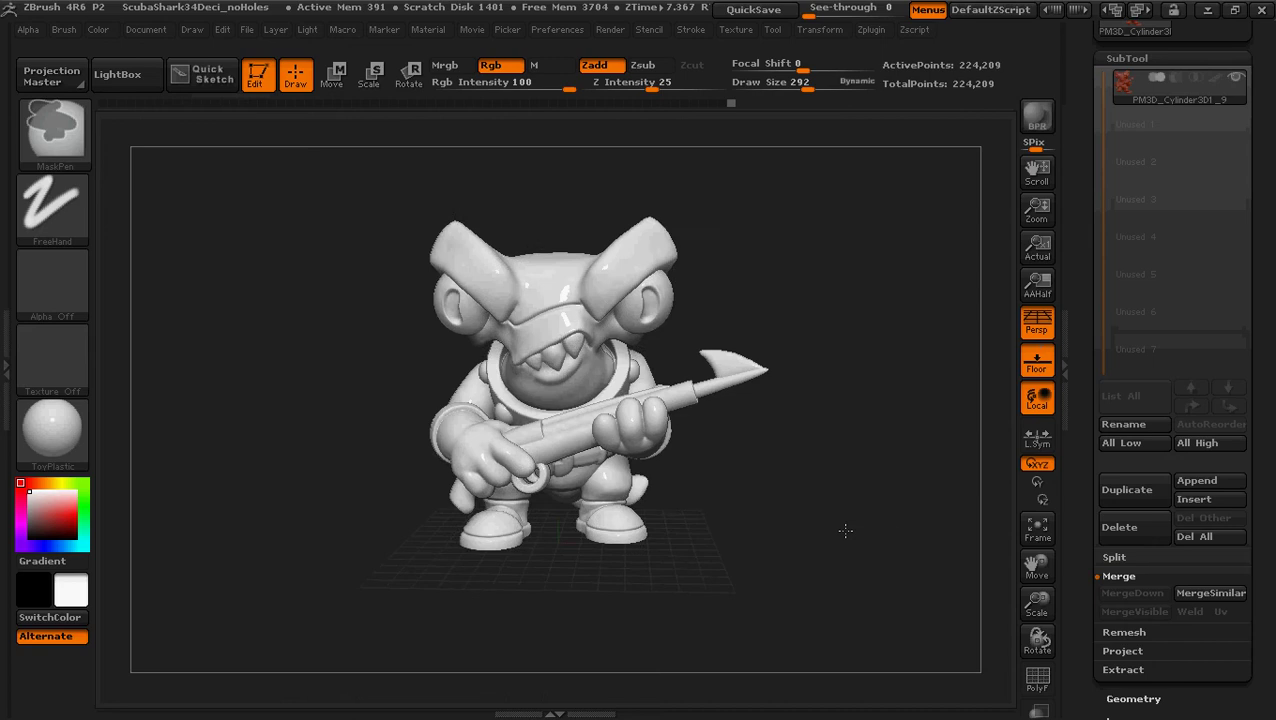
{"action": "left_click", "coordinate": [1197, 499]}
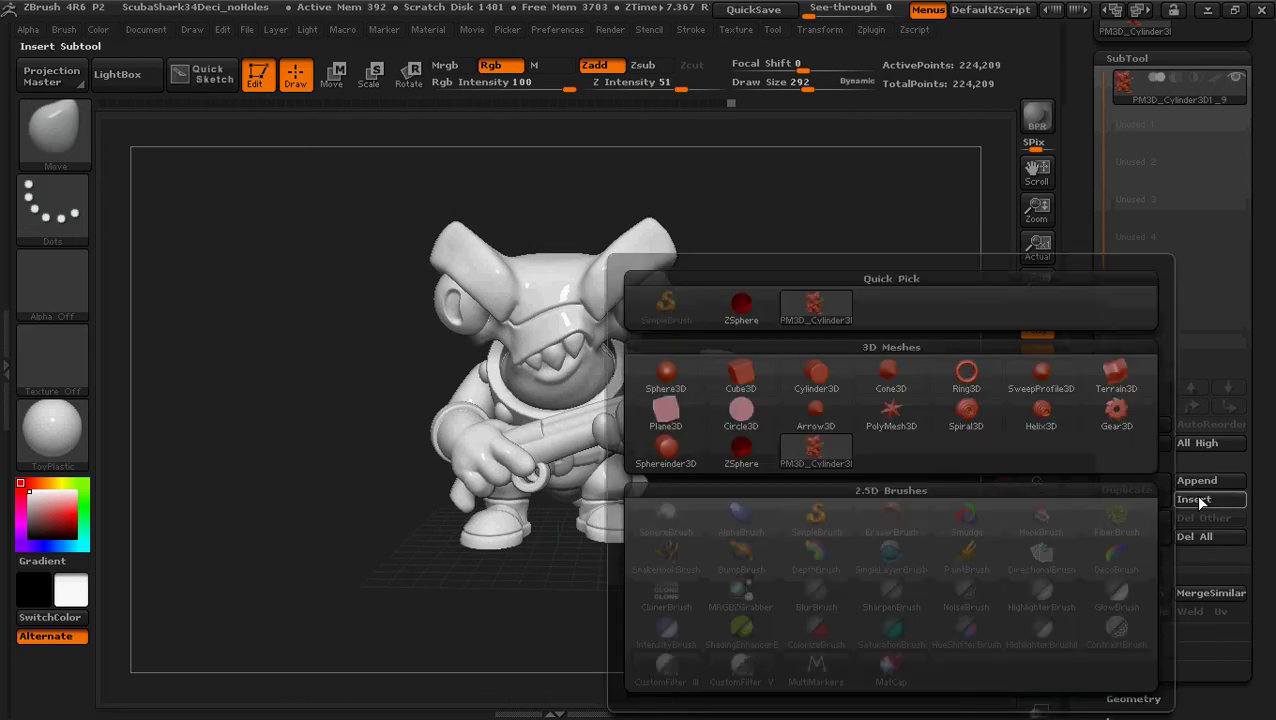
{"action": "left_click", "coordinate": [674, 417]}
{"action": "left_click", "coordinate": [1119, 130]}
Step: Enlarge the plane uniformly with the Size deformation until it extends well beyond the figure
{"action": "scroll", "coordinate": [1254, 513], "scroll_direction": "down", "scroll_amount": 3}
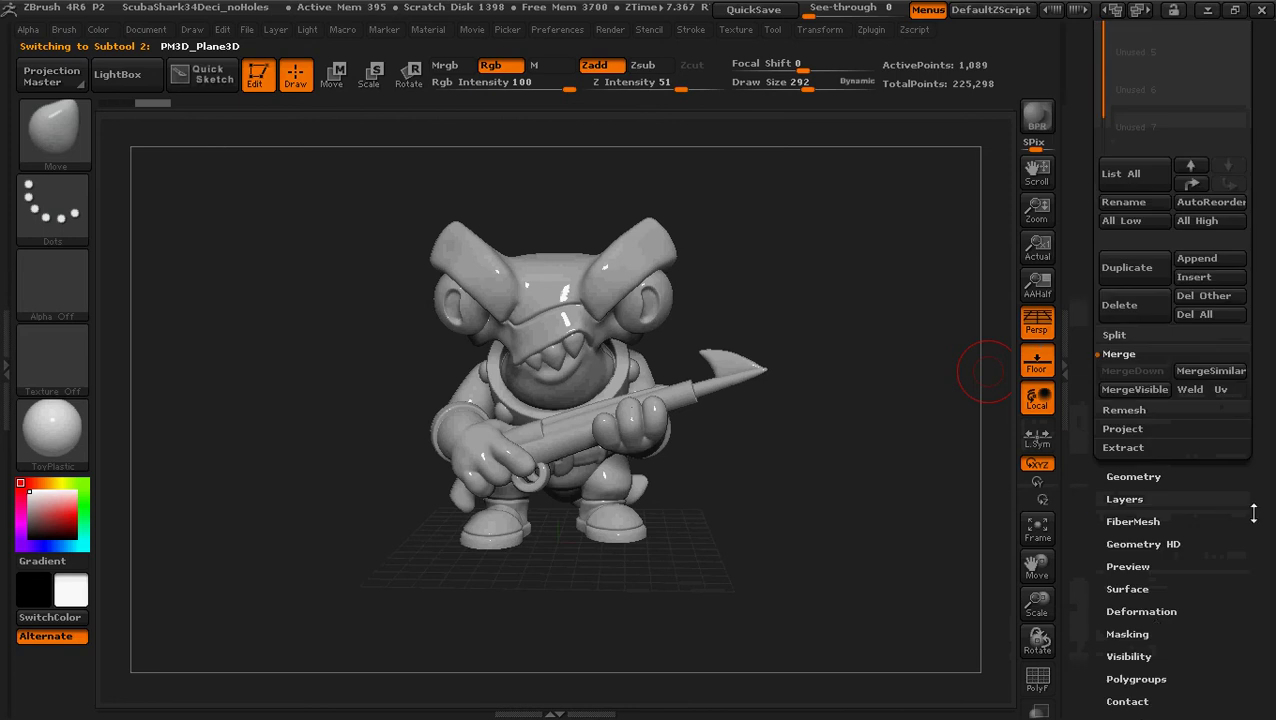
{"action": "left_click", "coordinate": [1143, 611]}
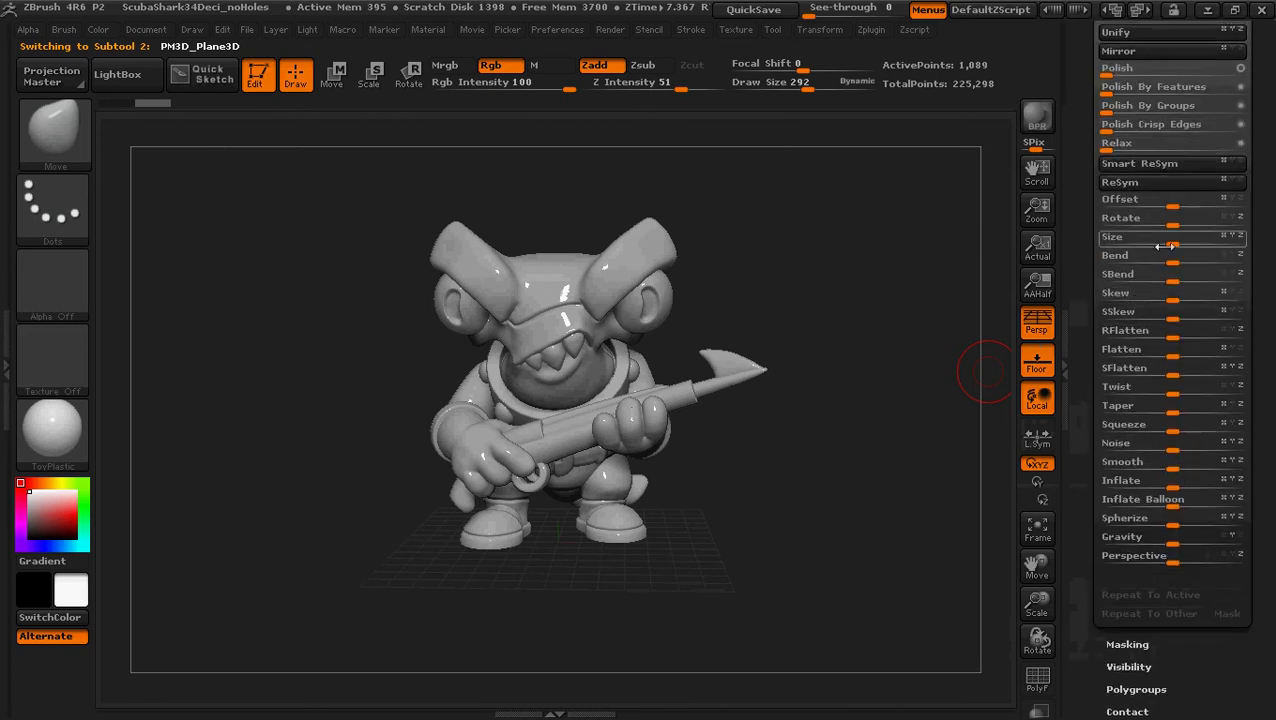
{"action": "left_click_drag", "start_coordinate": [1171, 245], "coordinate": [1236, 246]}
Step: Rotate the plane 180 degrees about the Y axis with the Rotate deformation so its visible side faces forward
{"action": "left_click_drag", "start_coordinate": [880, 335], "coordinate": [751, 347]}
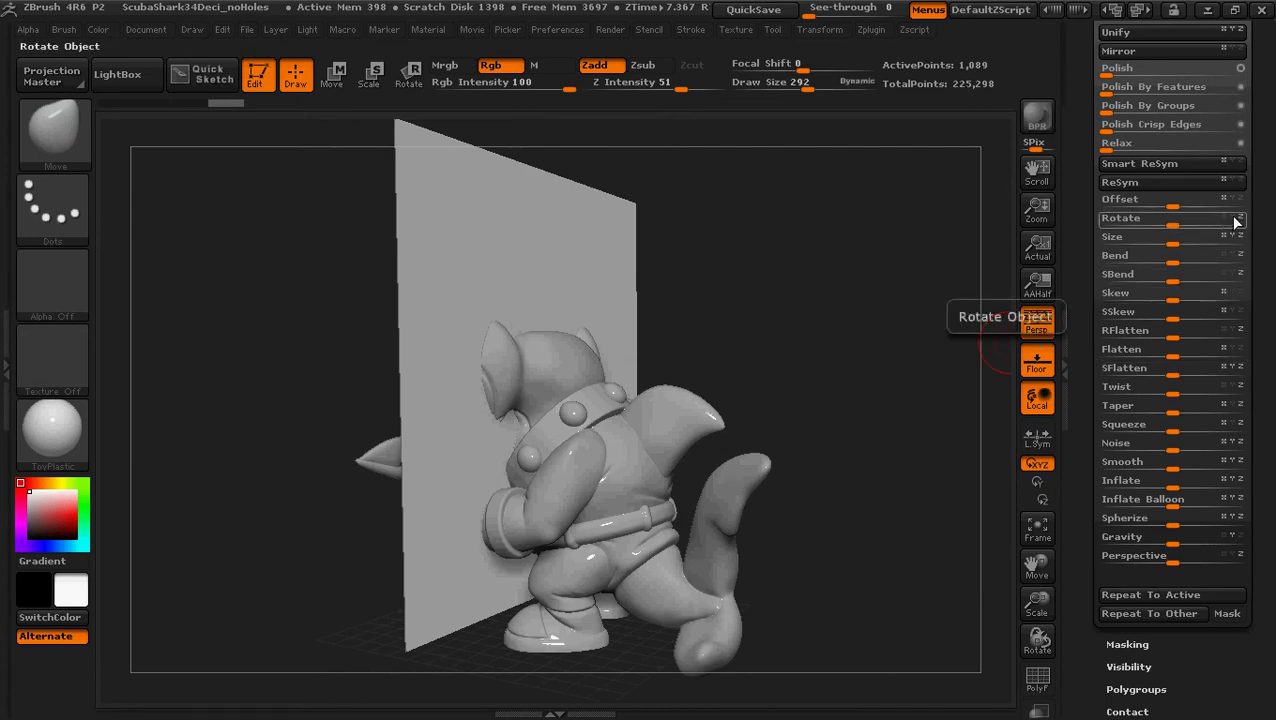
{"action": "left_click", "coordinate": [1158, 218]}
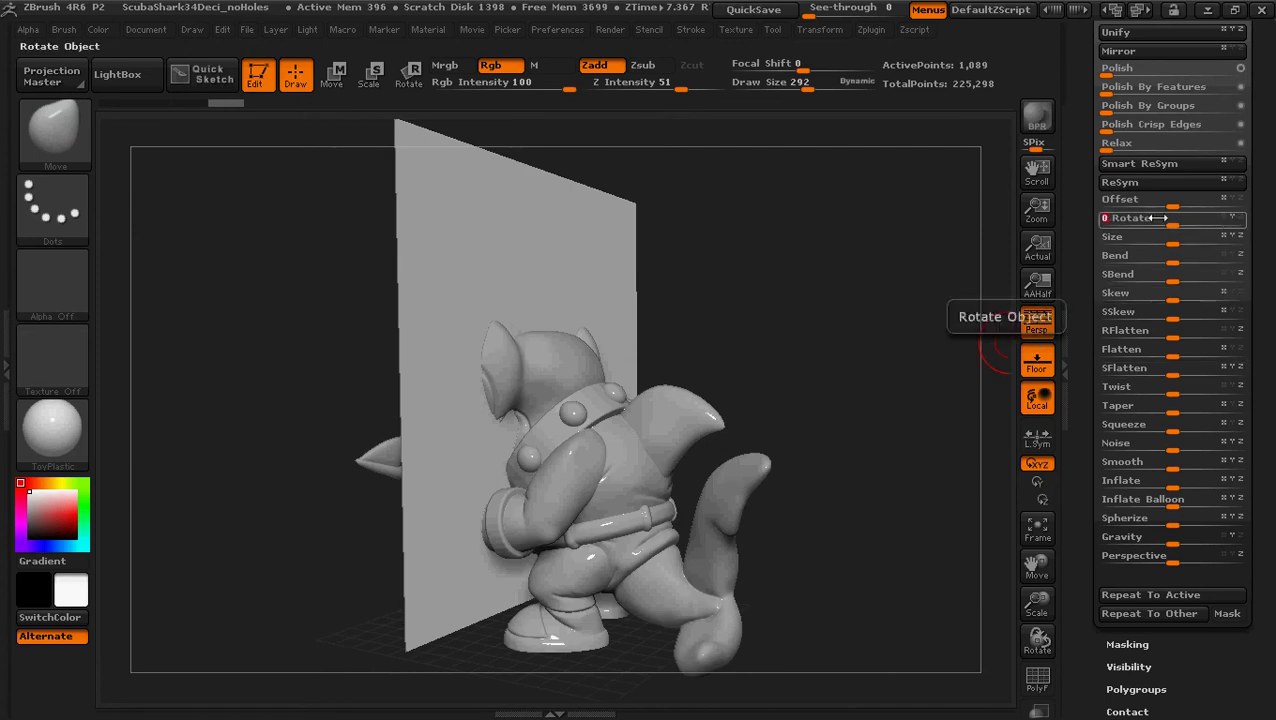
{"action": "type", "text": "180"}
{"action": "key", "text": "Return"}
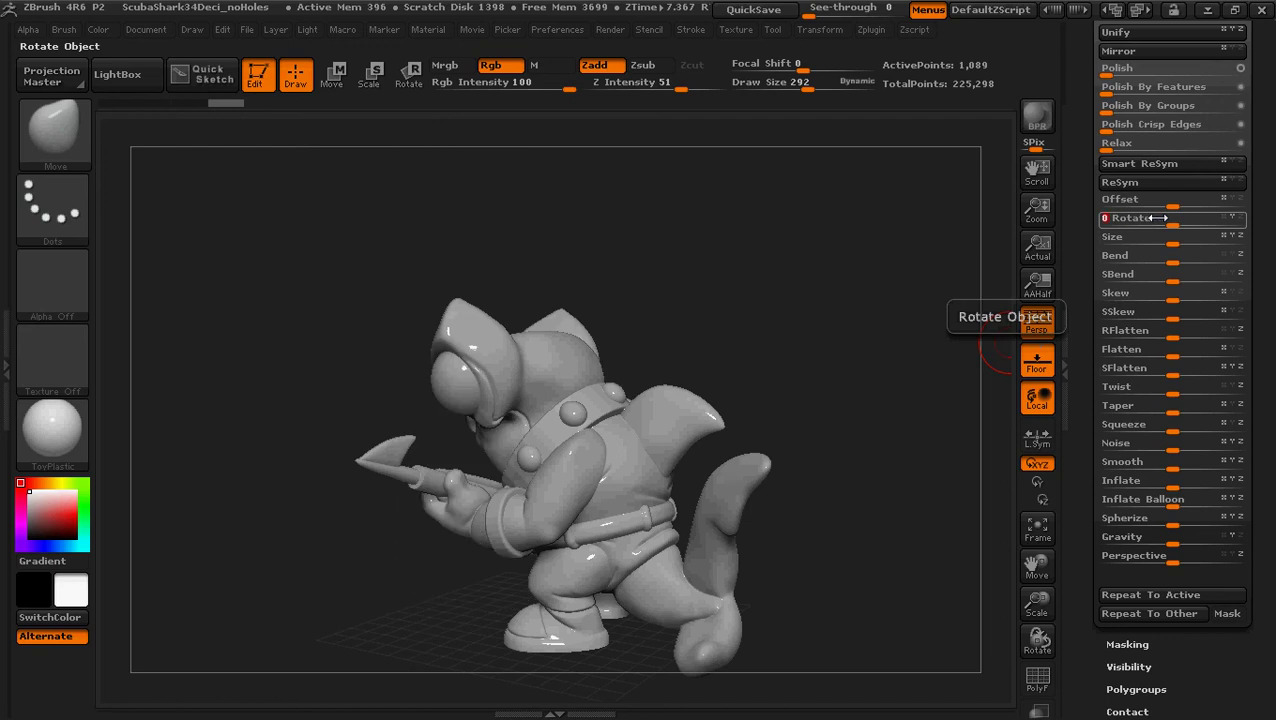
Step: Enlarge the plane further on all axes and widen it along X with the Size deformation
{"action": "left_click_drag", "start_coordinate": [803, 327], "coordinate": [870, 326]}
{"action": "left_click_drag", "start_coordinate": [1163, 238], "coordinate": [1222, 243]}
{"action": "left_click", "coordinate": [1200, 244]}
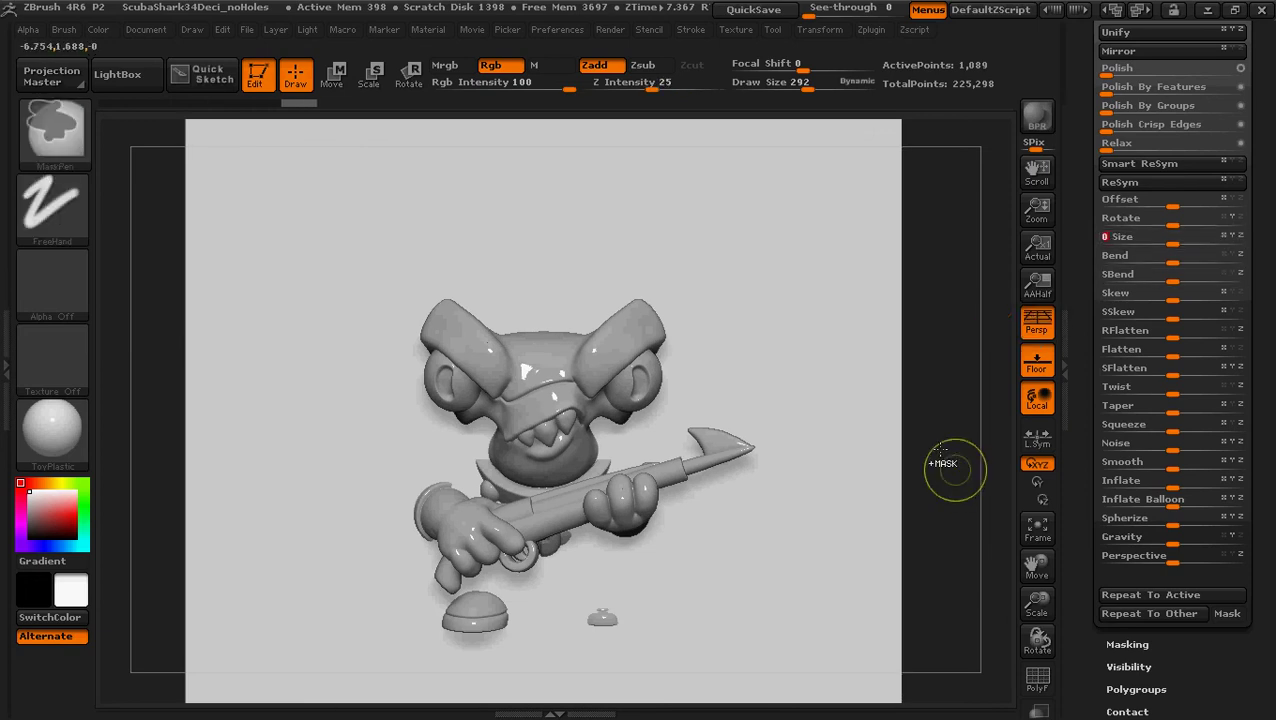
{"action": "right_click_drag", "start_coordinate": [954, 468], "coordinate": [914, 402], "text": "ctrl"}
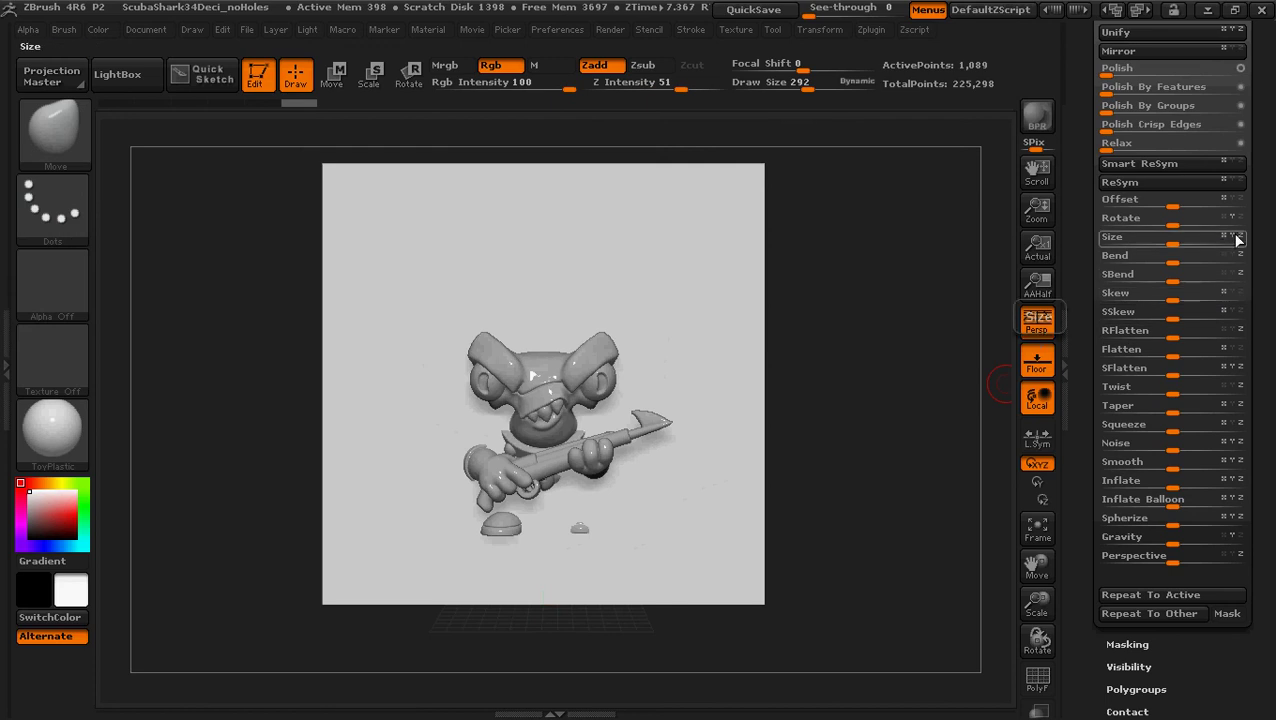
{"action": "left_click_drag", "start_coordinate": [1169, 241], "coordinate": [1200, 241]}
Step: Offset the plane along the Z axis until it stands behind the figure's tail as a back wall
{"action": "left_click_drag", "start_coordinate": [917, 376], "coordinate": [853, 404]}
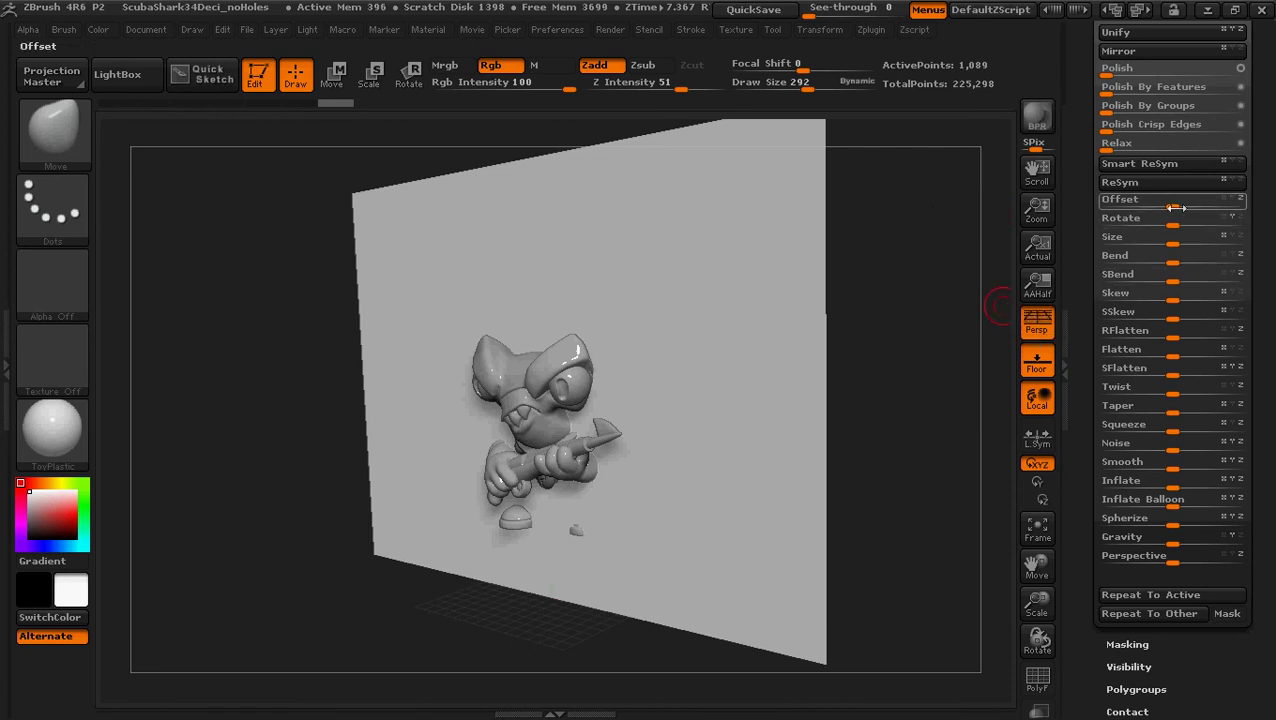
{"action": "left_click_drag", "start_coordinate": [1240, 204], "coordinate": [1093, 215]}
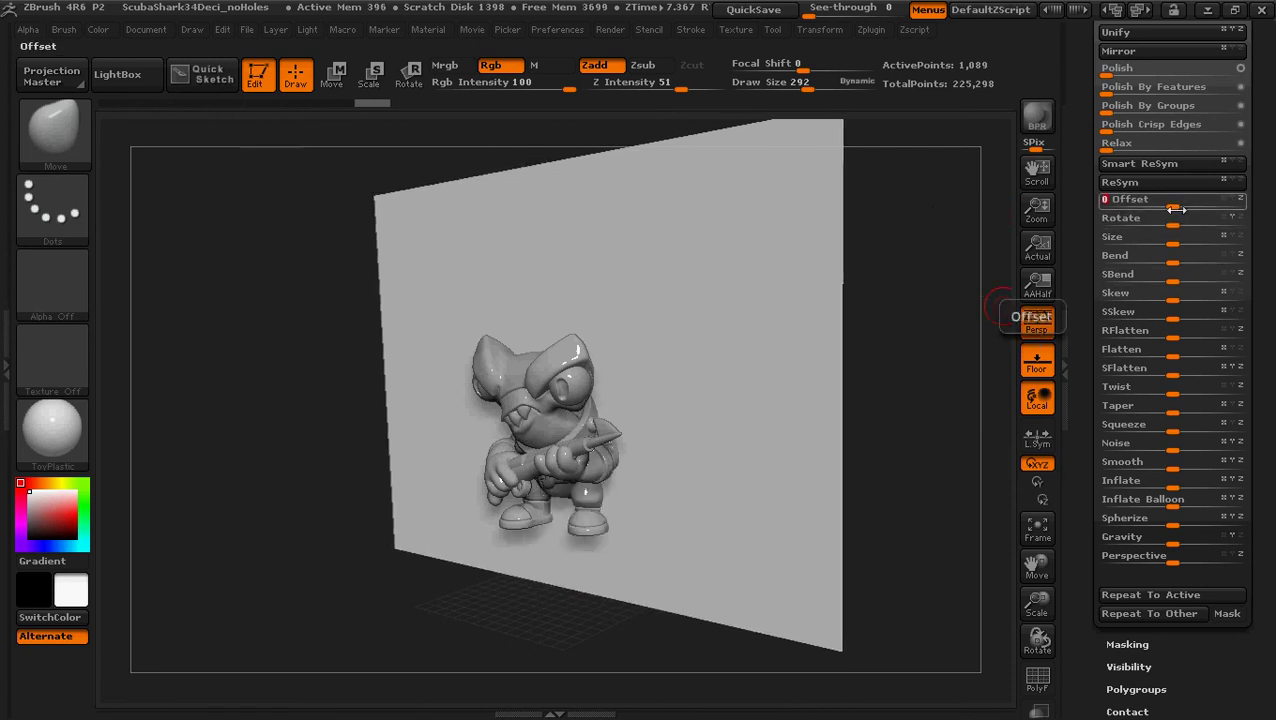
{"action": "left_click_drag", "start_coordinate": [1173, 206], "coordinate": [1068, 208]}
{"action": "left_click_drag", "start_coordinate": [1173, 205], "coordinate": [1106, 204]}
{"action": "left_click_drag", "start_coordinate": [917, 377], "coordinate": [865, 388]}
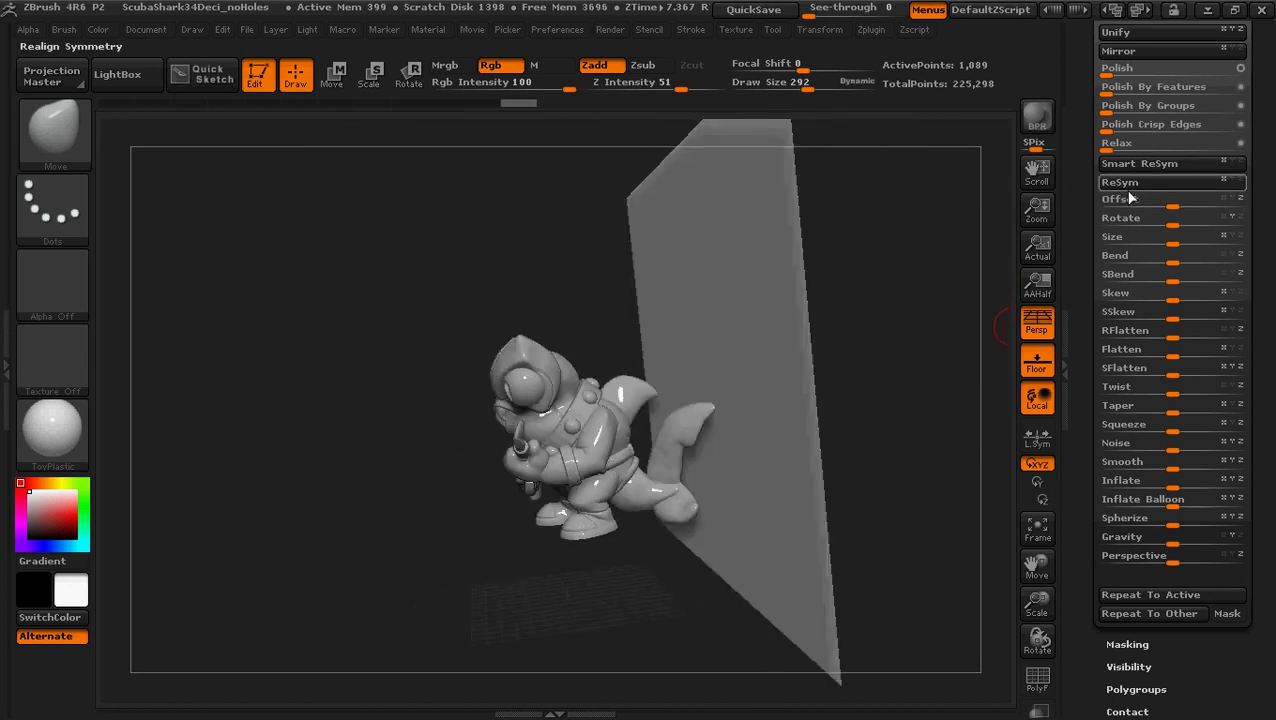
{"action": "mouse_move", "coordinate": [1172, 205]}
{"action": "left_mouse_down"}
{"action": "mouse_move", "coordinate": [1092, 211]}
{"action": "mouse_move", "coordinate": [1150, 204]}
{"action": "left_mouse_up"}
{"action": "left_click_drag", "start_coordinate": [937, 285], "coordinate": [928, 290]}
Step: Duplicate the back wall plane as another subtool
{"action": "left_click_drag", "start_coordinate": [1265, 137], "coordinate": [1273, 352]}
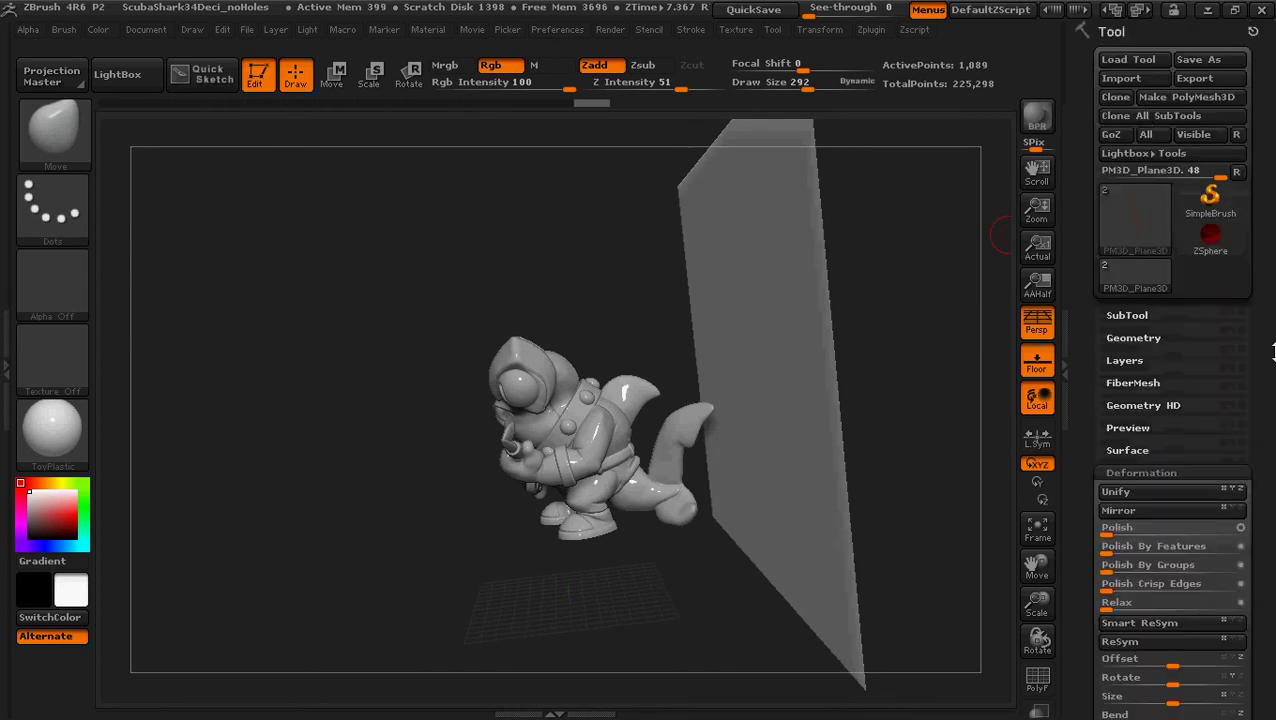
{"action": "left_click", "coordinate": [1129, 315]}
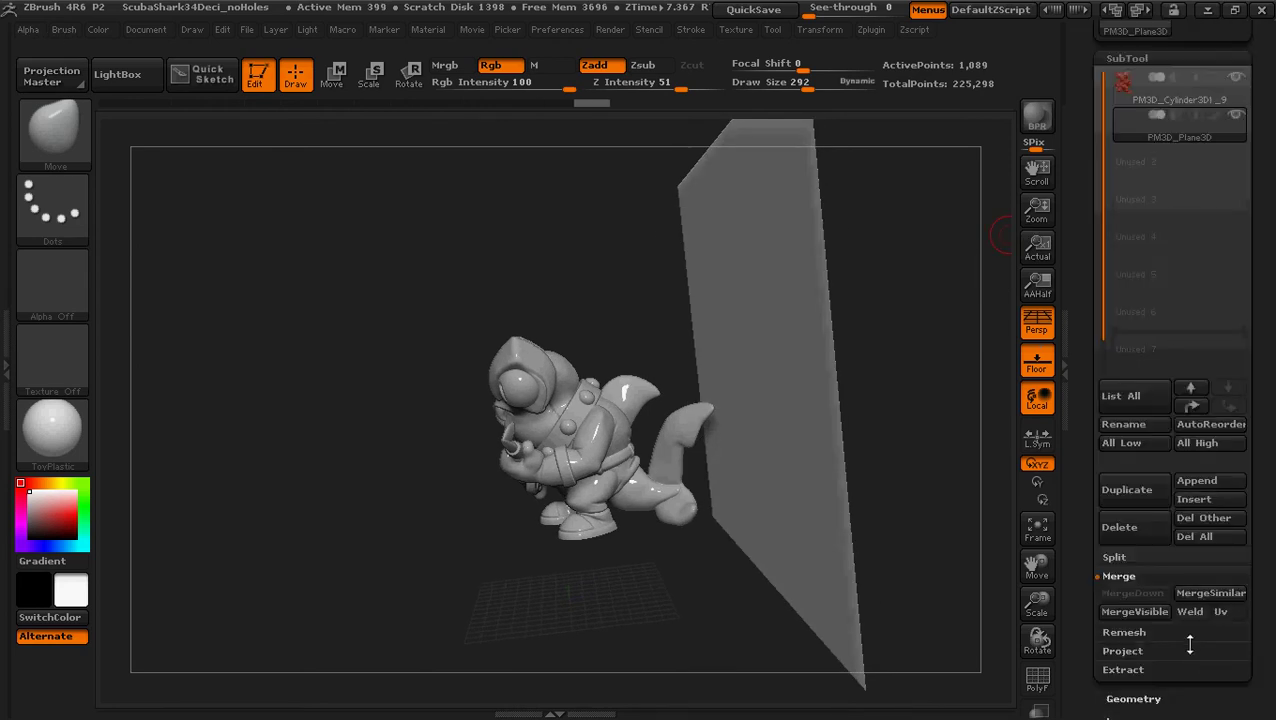
{"action": "left_click", "coordinate": [1140, 491]}
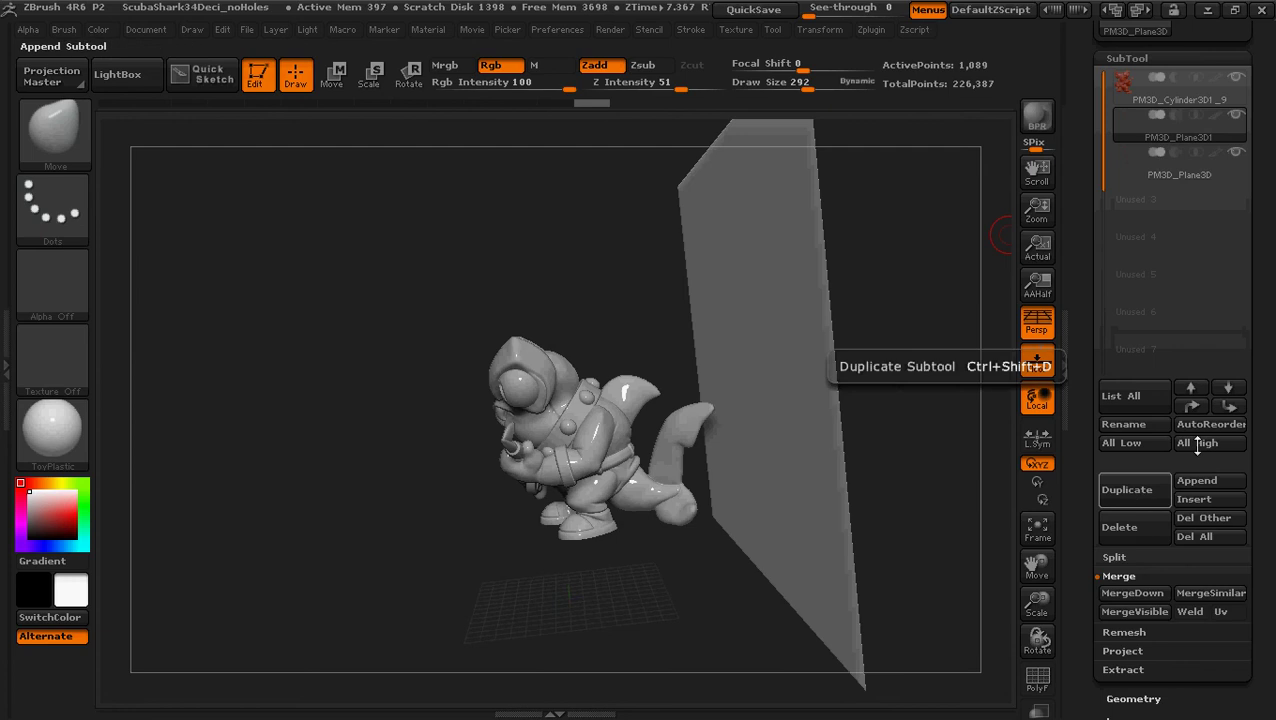
Step: Rotate the duplicated plane about the X axis with the Rotate deformation to make an upward-facing floor below the figure
{"action": "left_click_drag", "start_coordinate": [1198, 447], "coordinate": [1250, 335]}
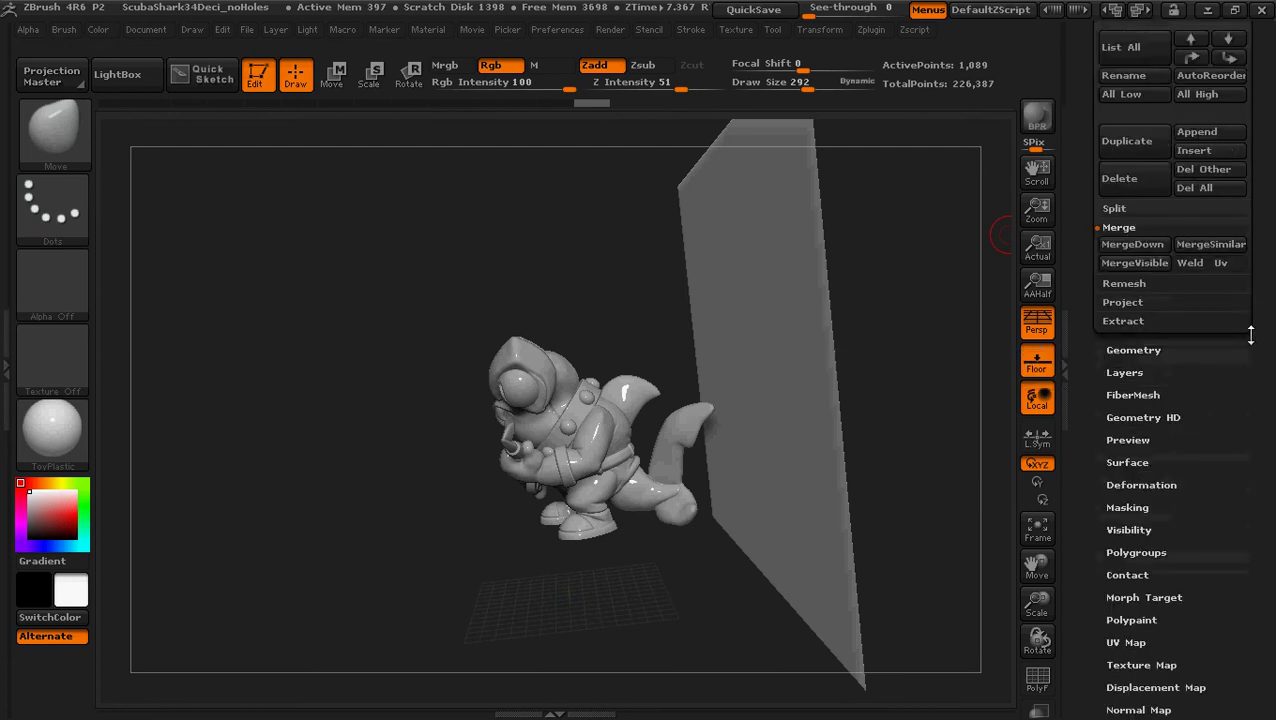
{"action": "left_click", "coordinate": [1156, 487]}
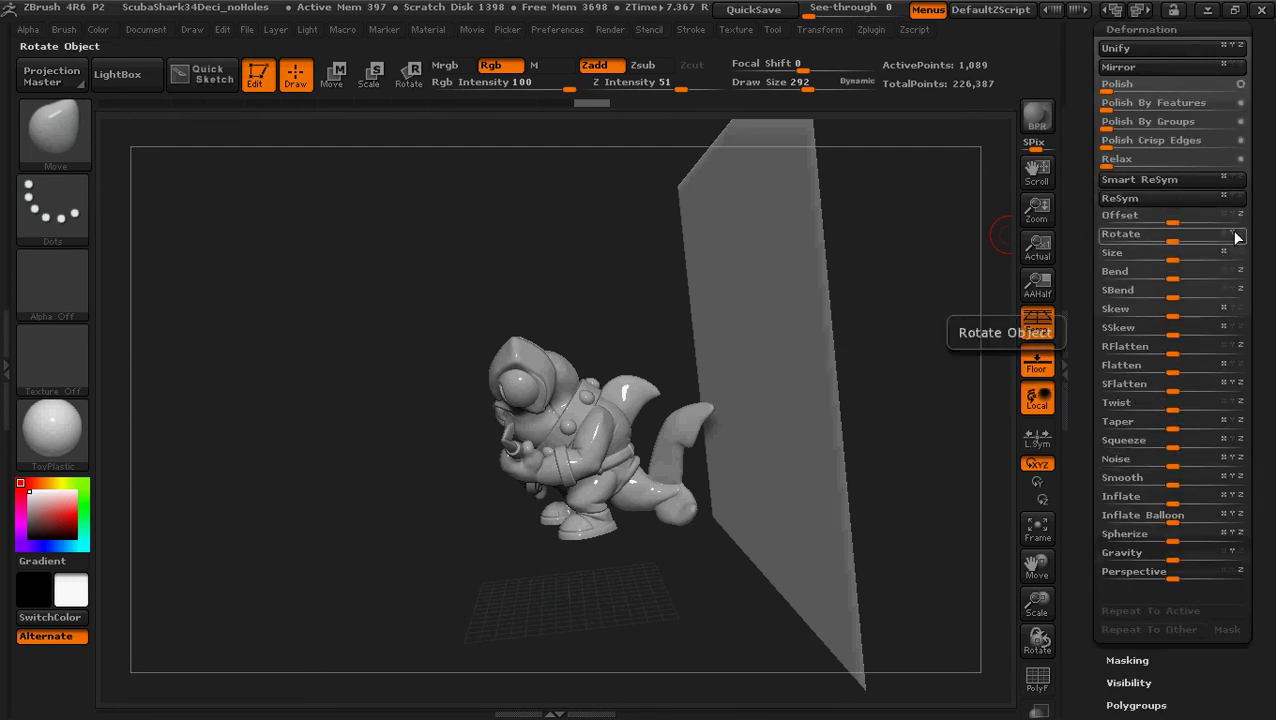
{"action": "left_click", "coordinate": [1130, 234]}
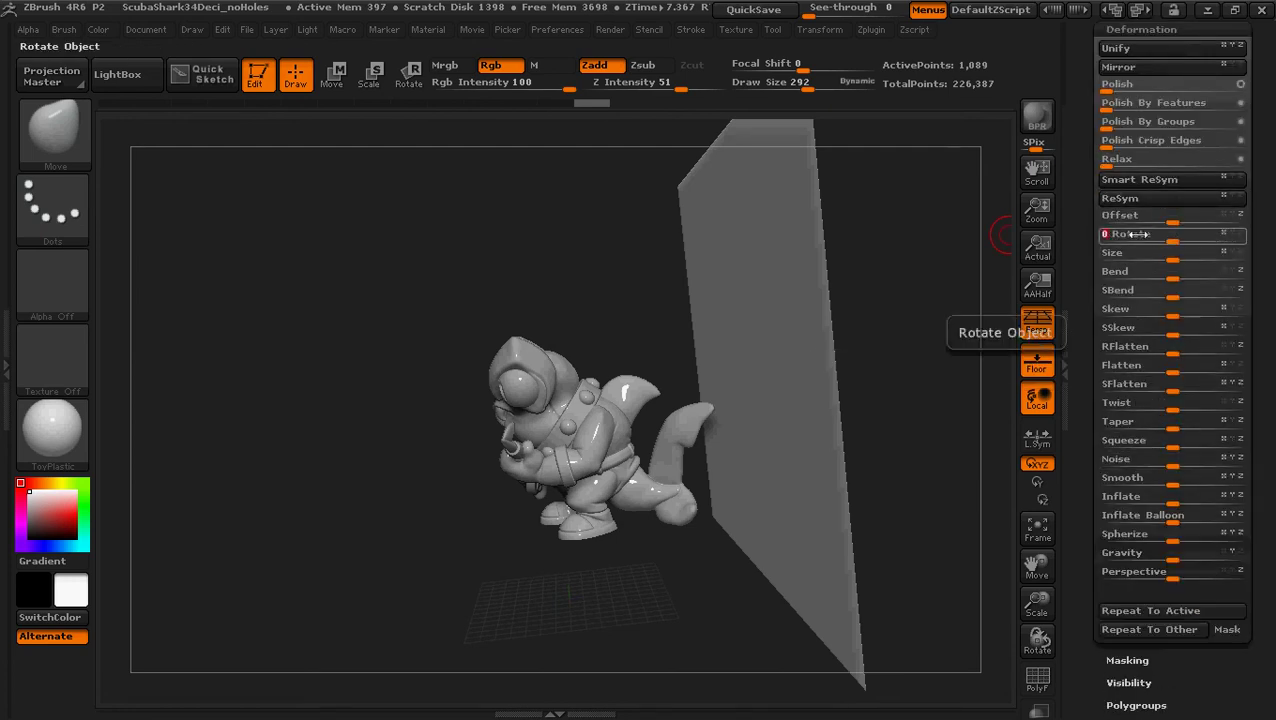
{"action": "left_click_drag", "start_coordinate": [1140, 234], "coordinate": [1140, 234]}
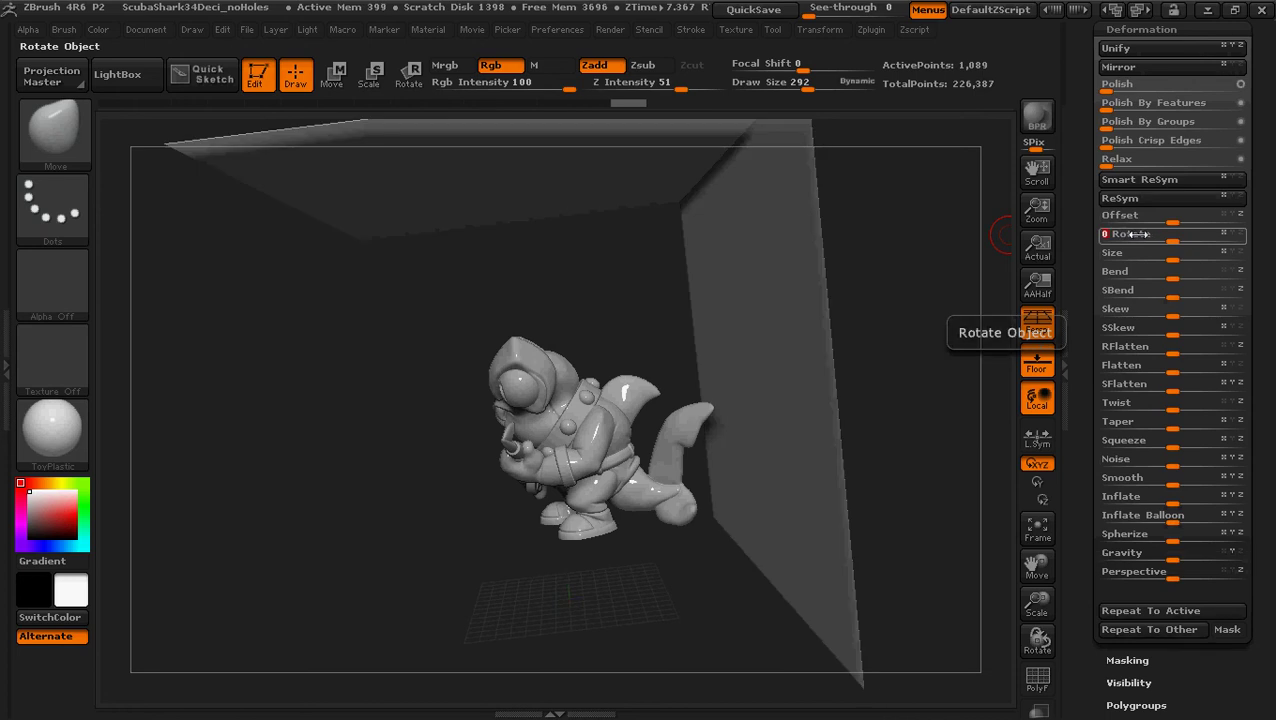
{"action": "key", "text": "ctrl+z"}
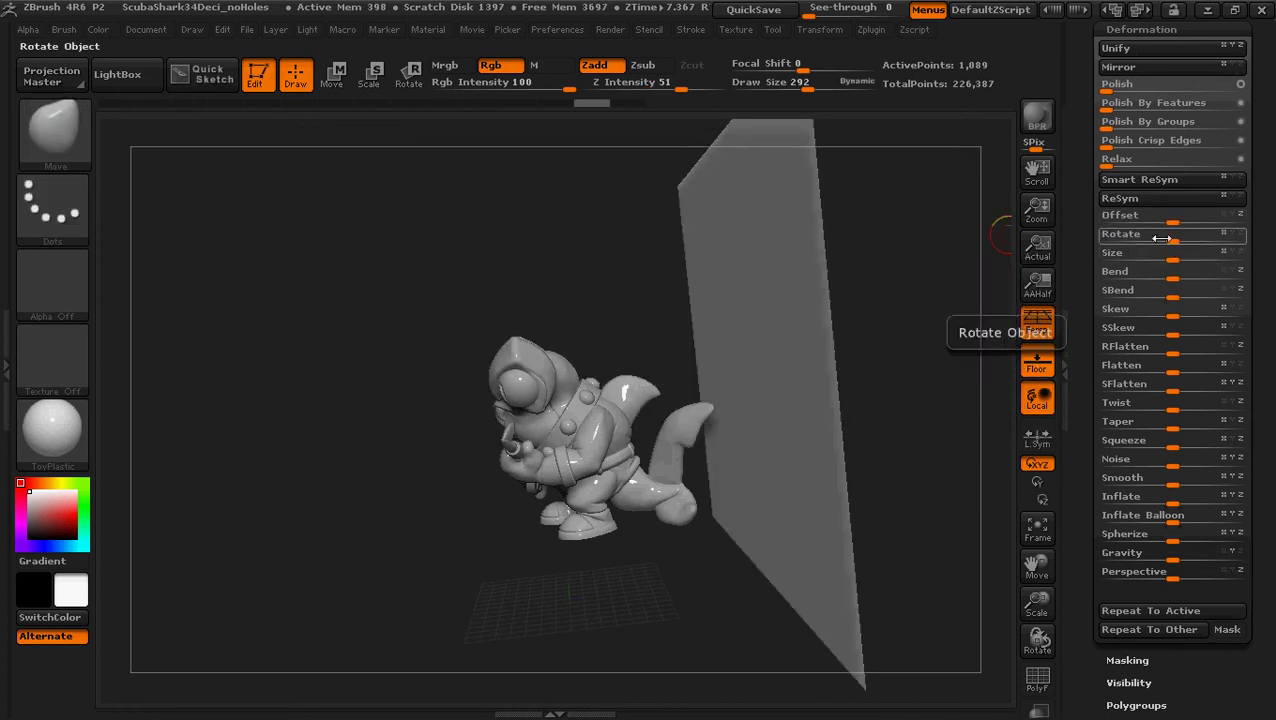
{"action": "key", "text": "ctrl+shift+z"}
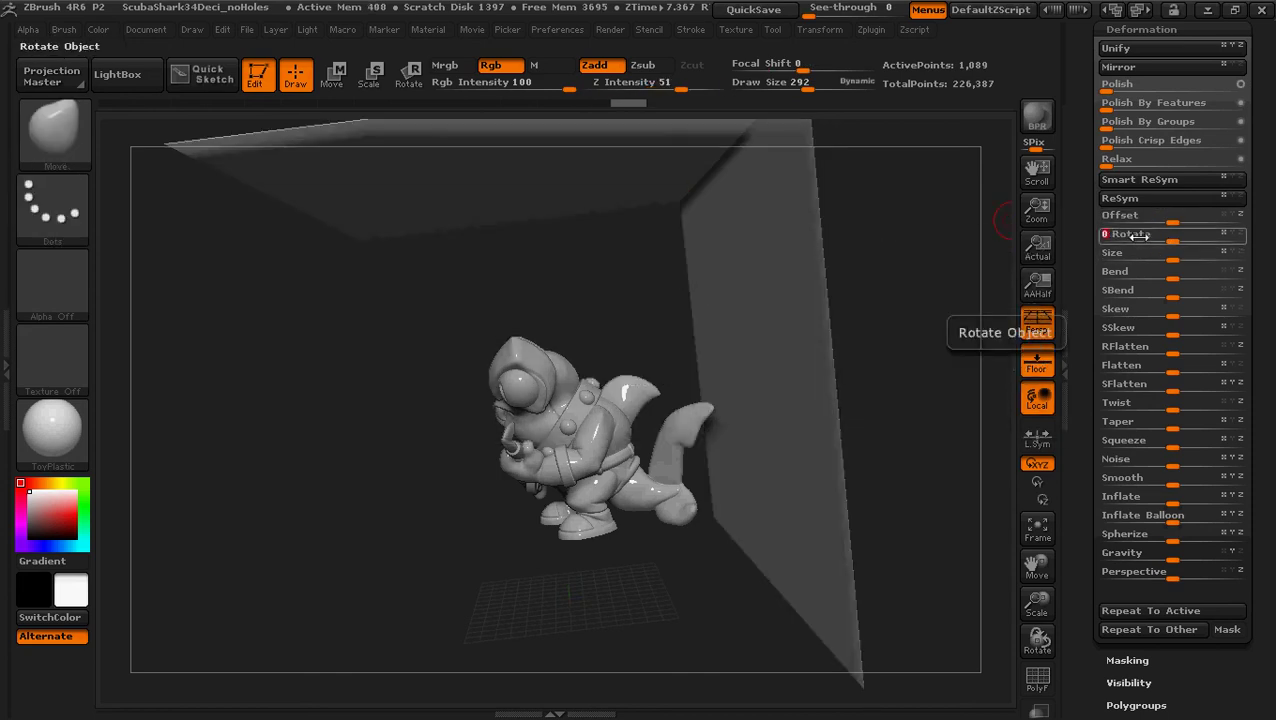
{"action": "left_click_drag", "start_coordinate": [1138, 236], "coordinate": [1130, 236]}
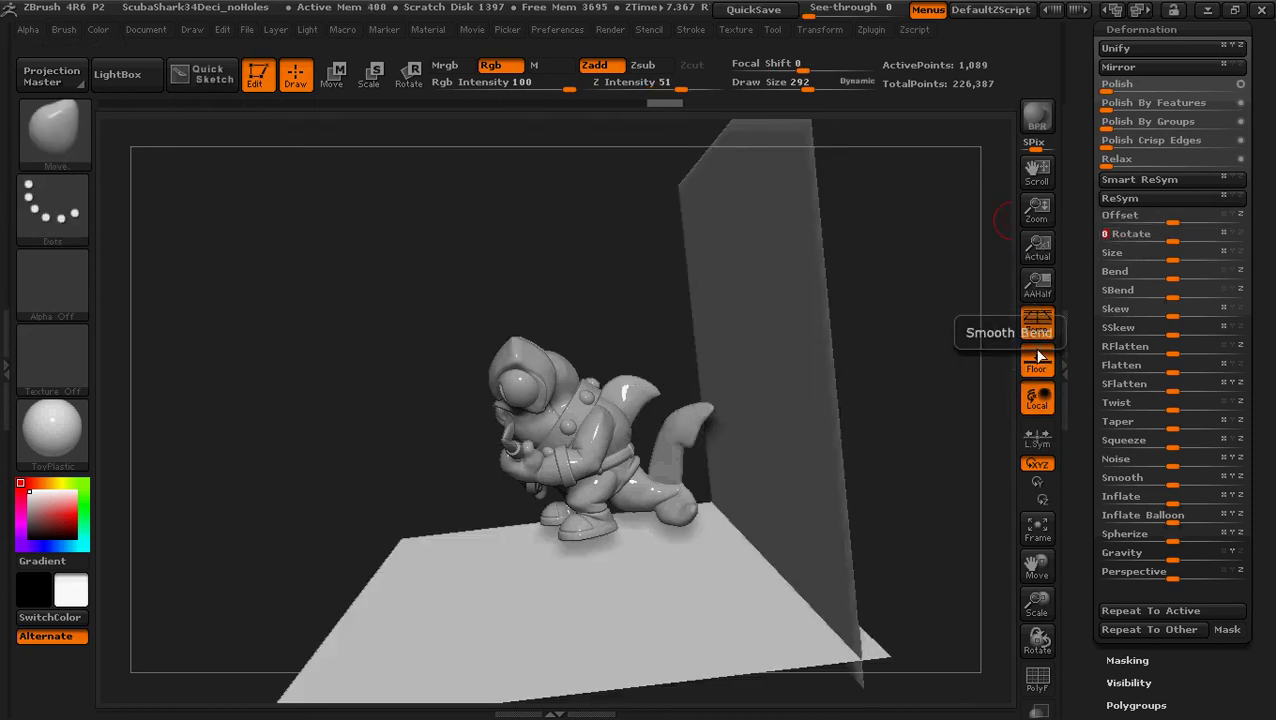
Step: Offset the floor plane upward along the Y axis until it meets the soles of the figure's shoes
{"action": "mouse_move", "coordinate": [920, 464]}
{"action": "left_mouse_down"}
{"action": "mouse_move", "coordinate": [871, 320]}
{"action": "mouse_move", "coordinate": [863, 339]}
{"action": "mouse_move", "coordinate": [893, 352]}
{"action": "mouse_move", "coordinate": [872, 350]}
{"action": "left_mouse_up"}
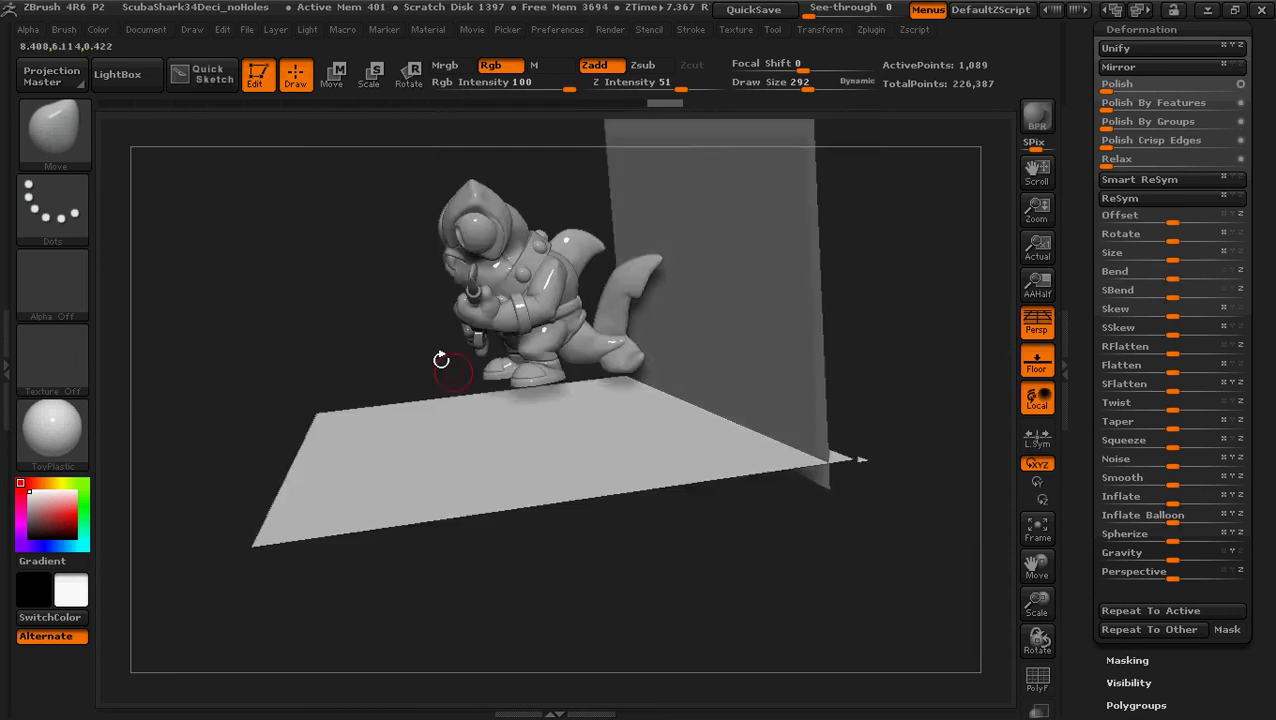
{"action": "mouse_move", "coordinate": [282, 344]}
{"action": "right_mouse_down", "text": "ctrl"}
{"action": "mouse_move", "coordinate": [352, 456]}
{"action": "mouse_move", "coordinate": [320, 340]}
{"action": "right_mouse_up", "text": "ctrl"}
{"action": "right_click_drag", "start_coordinate": [320, 340], "coordinate": [356, 325]}
{"action": "right_click_drag", "start_coordinate": [421, 290], "coordinate": [463, 399], "text": "ctrl"}
{"action": "mouse_move", "coordinate": [463, 399]}
{"action": "left_mouse_down", "text": "ctrl"}
{"action": "mouse_move", "coordinate": [476, 421]}
{"action": "mouse_move", "coordinate": [419, 387]}
{"action": "mouse_move", "coordinate": [401, 205]}
{"action": "left_mouse_up", "text": "ctrl"}
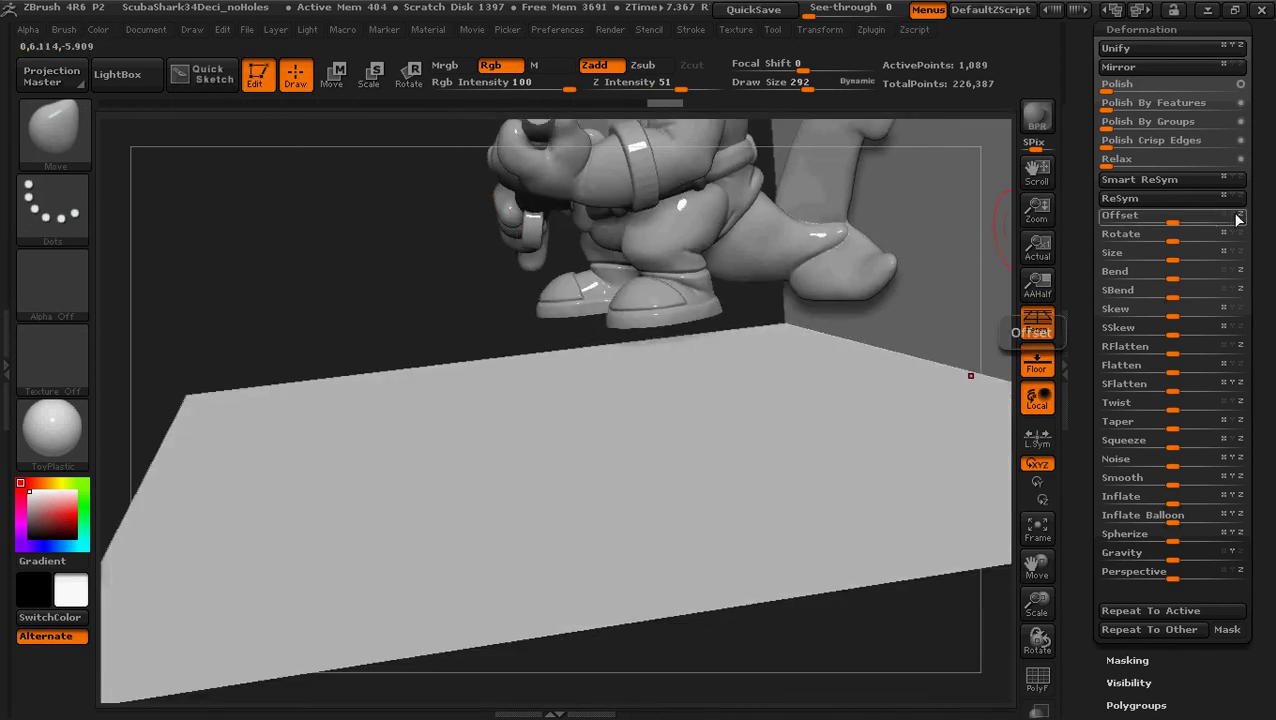
{"action": "left_click_drag", "start_coordinate": [1168, 222], "coordinate": [1099, 202]}
{"action": "key", "text": "ctrl"}
{"action": "key", "text": "ctrl"}
Step: Examine the figure's contact with the floor and its placement in front of the back wall from several angles
{"action": "mouse_move", "coordinate": [785, 456]}
{"action": "right_mouse_down", "text": "ctrl"}
{"action": "mouse_move", "coordinate": [846, 555]}
{"action": "mouse_move", "coordinate": [871, 641]}
{"action": "mouse_move", "coordinate": [812, 453]}
{"action": "right_mouse_up", "text": "ctrl"}
{"action": "mouse_move", "coordinate": [879, 634]}
{"action": "left_mouse_down"}
{"action": "mouse_move", "coordinate": [798, 518]}
{"action": "mouse_move", "coordinate": [817, 584]}
{"action": "mouse_move", "coordinate": [803, 556]}
{"action": "left_mouse_up"}
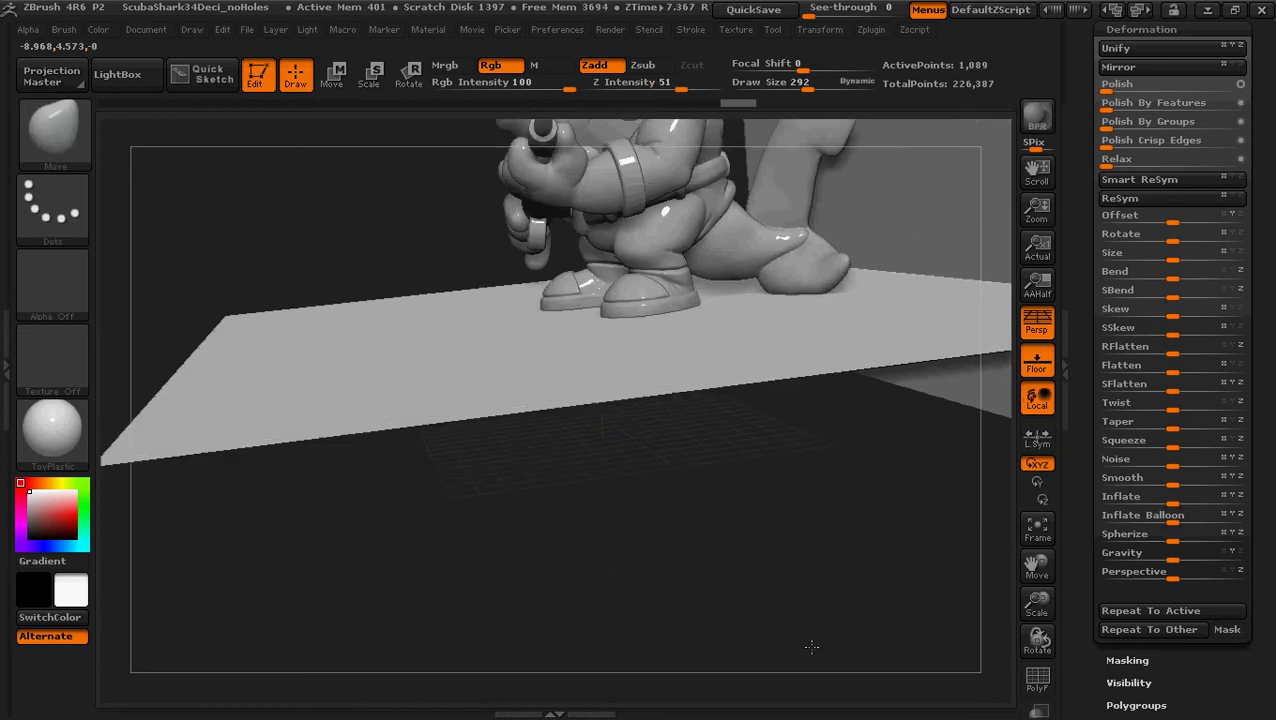
{"action": "right_click_drag", "start_coordinate": [812, 647], "coordinate": [790, 527]}
{"action": "mouse_move", "coordinate": [732, 490]}
{"action": "left_mouse_down"}
{"action": "mouse_move", "coordinate": [740, 561]}
{"action": "mouse_move", "coordinate": [718, 566]}
{"action": "mouse_move", "coordinate": [792, 569]}
{"action": "mouse_move", "coordinate": [906, 328]}
{"action": "mouse_move", "coordinate": [891, 345]}
{"action": "mouse_move", "coordinate": [900, 370]}
{"action": "left_mouse_up"}
{"action": "mouse_move", "coordinate": [901, 370]}
{"action": "right_mouse_down"}
{"action": "mouse_move", "coordinate": [862, 362]}
{"action": "mouse_move", "coordinate": [914, 337]}
{"action": "mouse_move", "coordinate": [927, 380]}
{"action": "right_mouse_up"}
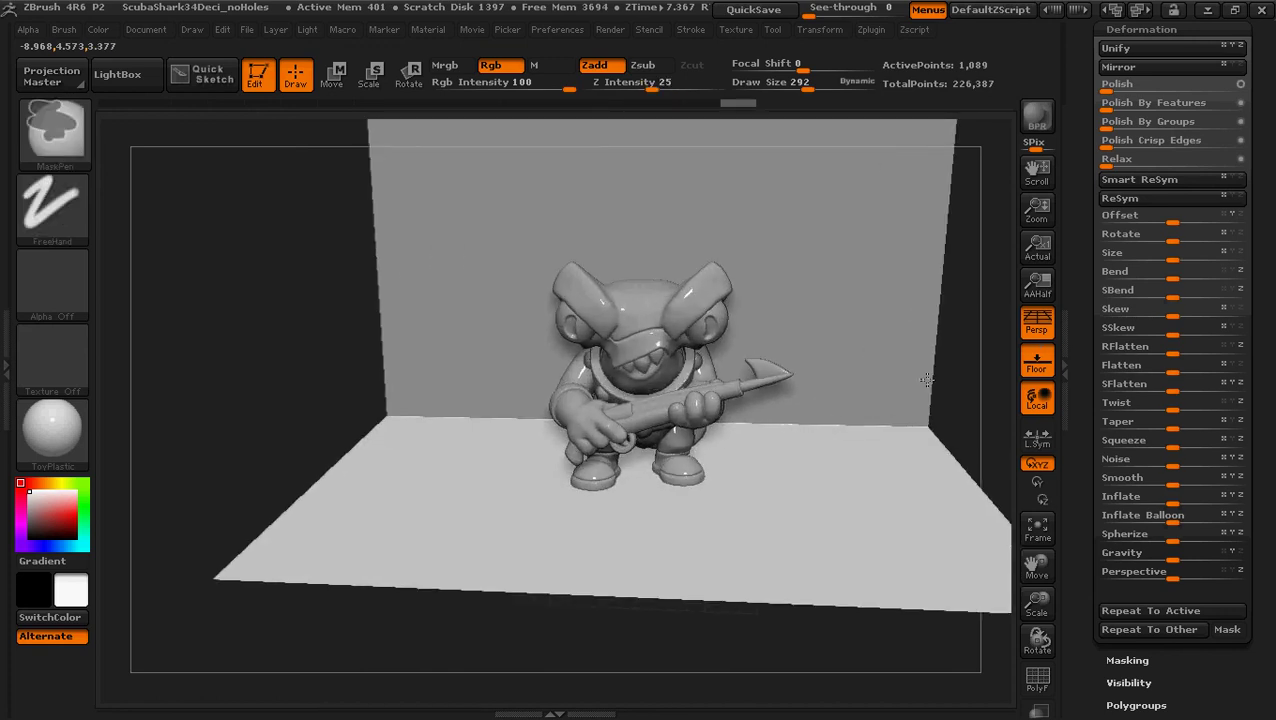
{"action": "mouse_move", "coordinate": [246, 372]}
{"action": "left_mouse_down", "text": "alt"}
{"action": "mouse_move", "coordinate": [248, 342]}
{"action": "mouse_move", "coordinate": [110, 366]}
{"action": "left_mouse_up", "text": "alt"}
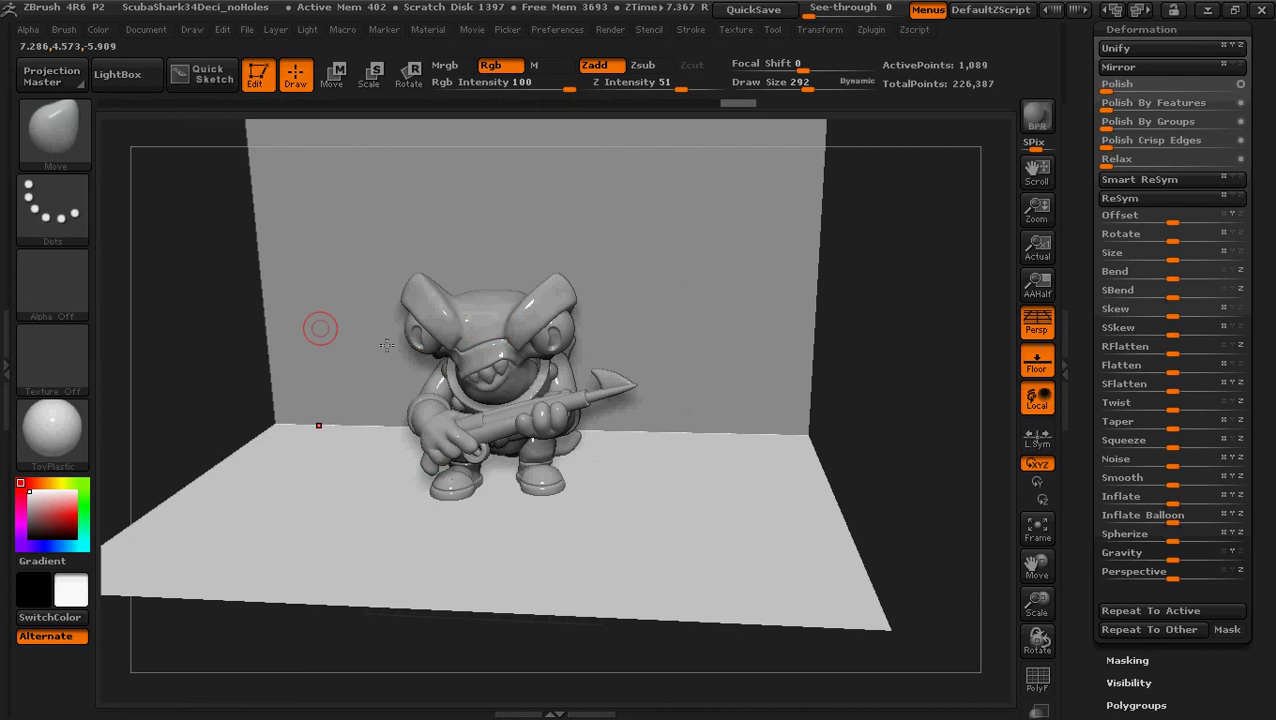
{"action": "left_click_drag", "start_coordinate": [898, 318], "coordinate": [988, 310], "text": "alt"}
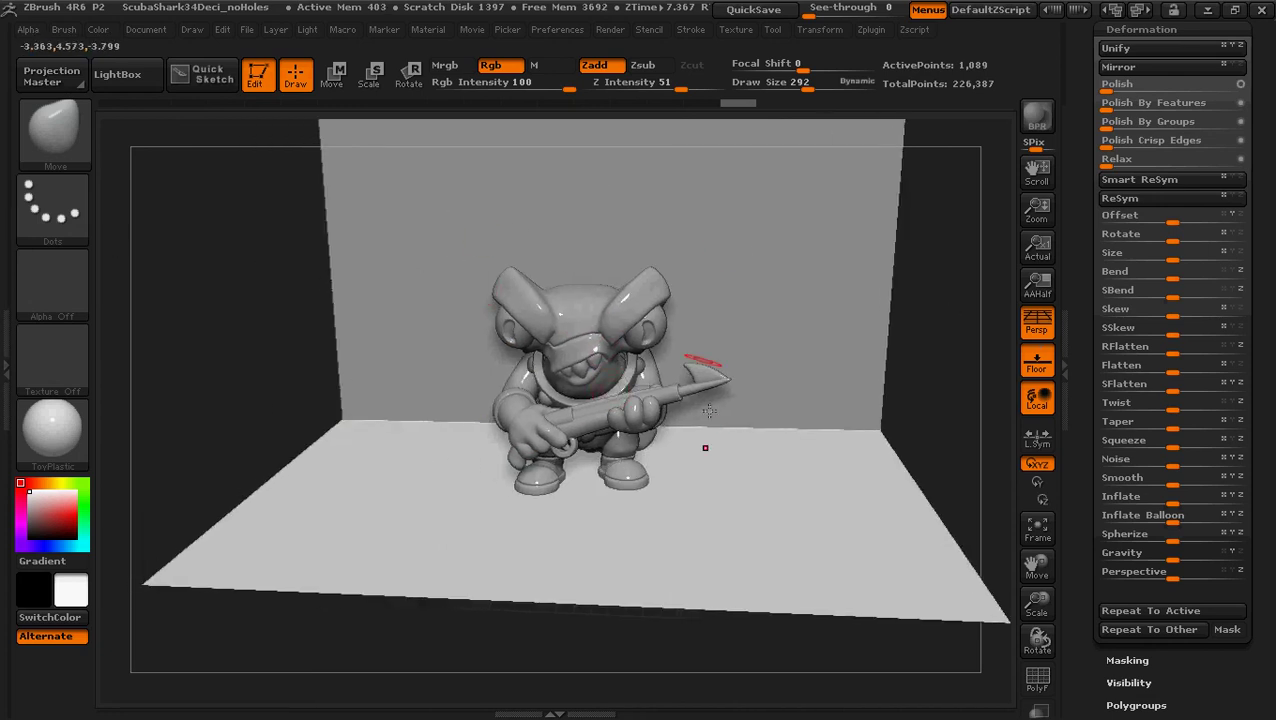
Step: Widen the floor plane along the X axis with the Size deformation
{"action": "left_click_drag", "start_coordinate": [922, 330], "coordinate": [917, 364], "text": "alt"}
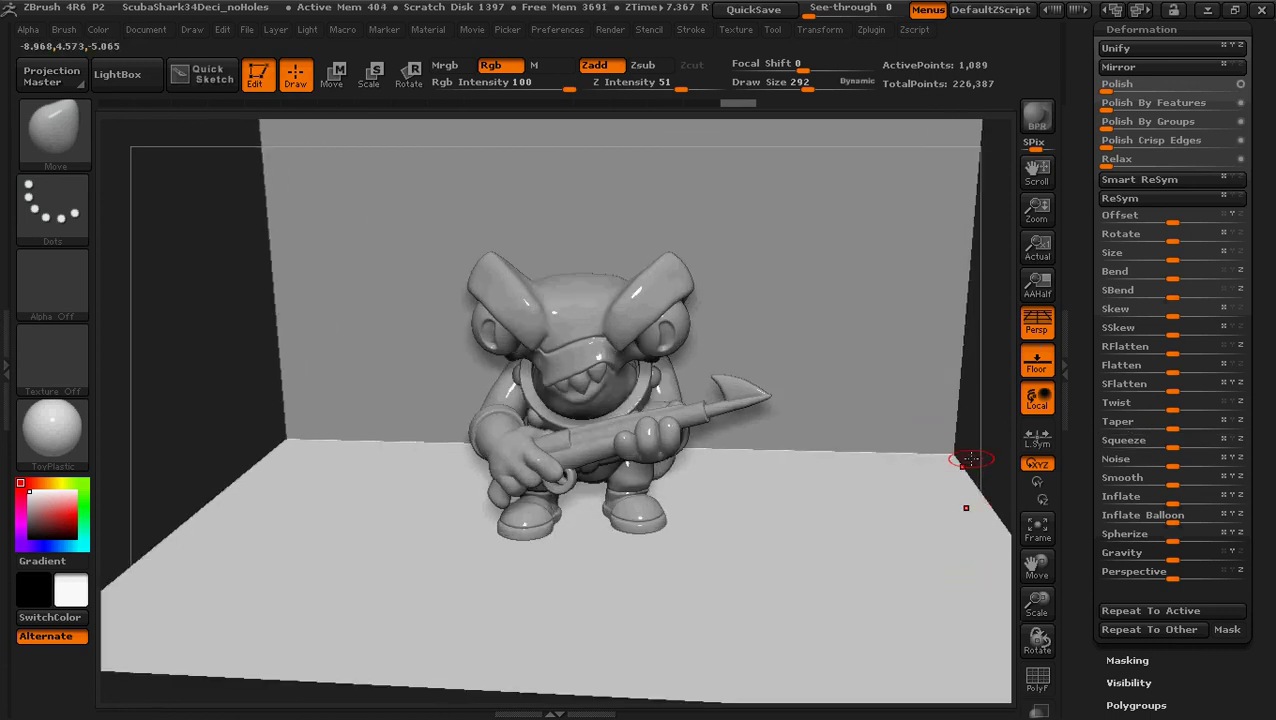
{"action": "mouse_move", "coordinate": [1008, 436]}
{"action": "right_mouse_down", "text": "ctrl"}
{"action": "mouse_move", "coordinate": [937, 353]}
{"action": "mouse_move", "coordinate": [937, 376]}
{"action": "right_mouse_up", "text": "ctrl"}
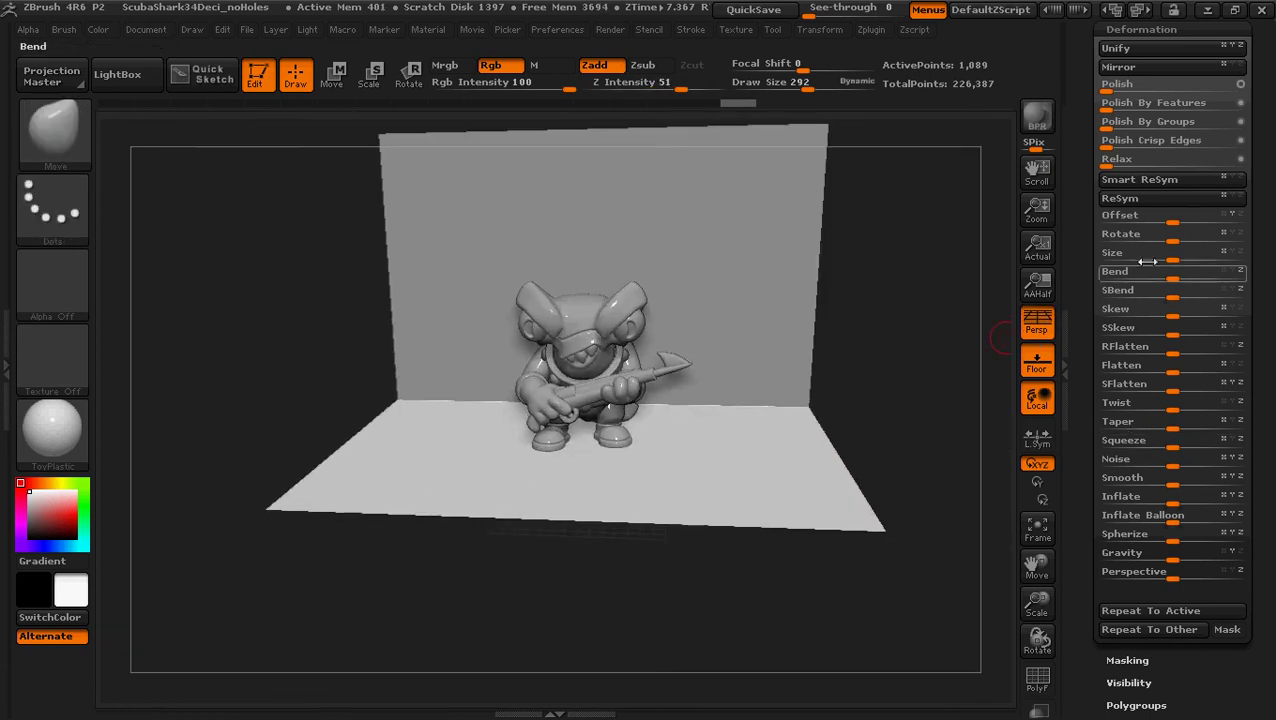
{"action": "mouse_move", "coordinate": [1172, 258]}
{"action": "left_mouse_down"}
{"action": "mouse_move", "coordinate": [1206, 258]}
{"action": "mouse_move", "coordinate": [1164, 258]}
{"action": "left_mouse_up"}
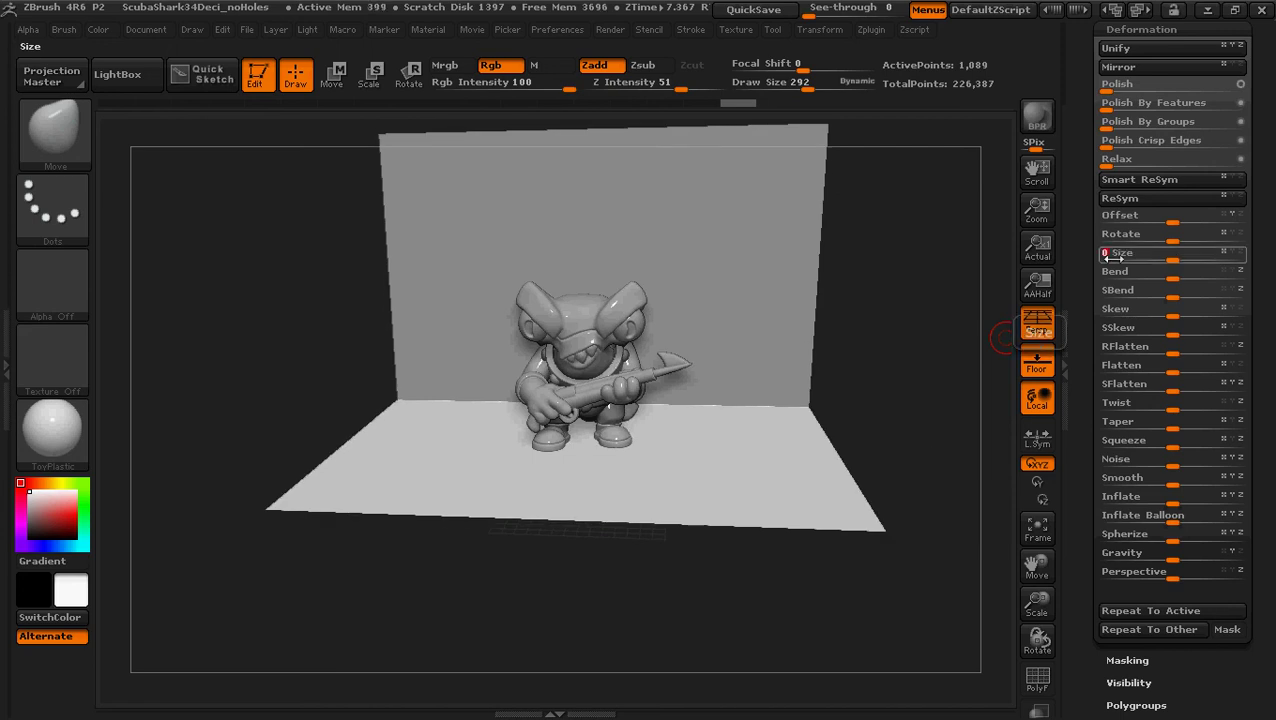
{"action": "key", "text": "Return"}
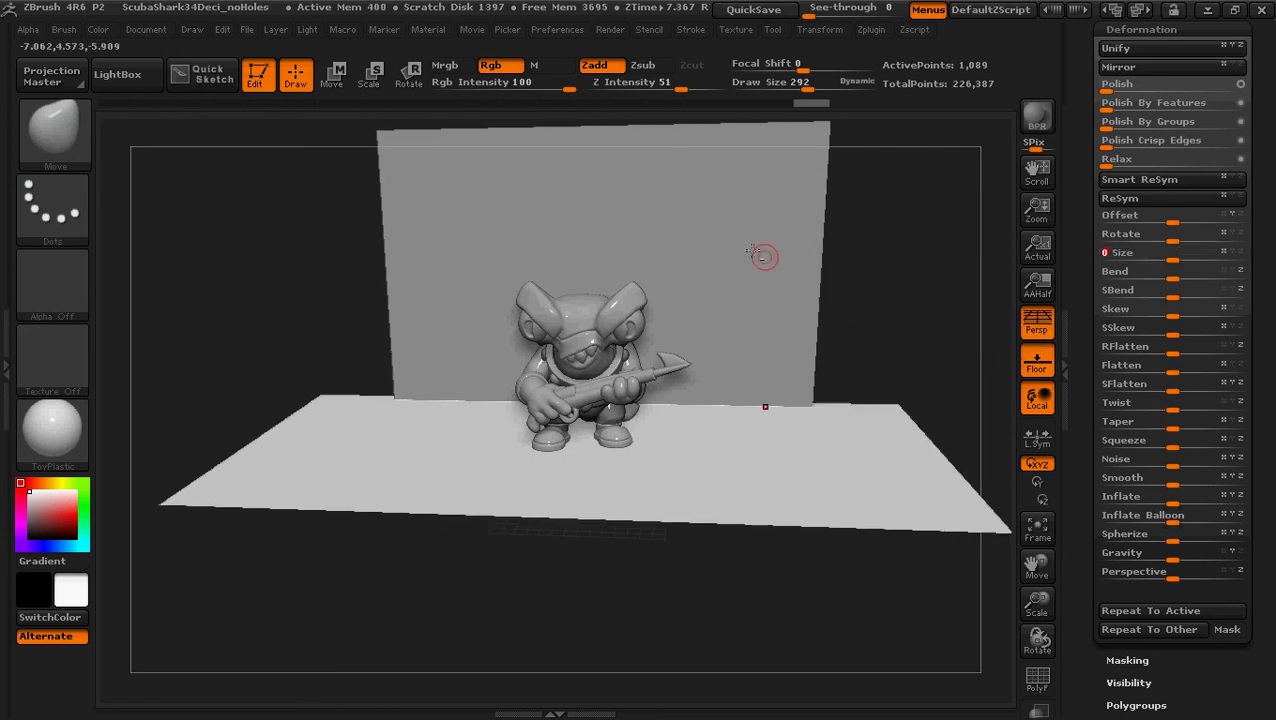
Step: Make the back wall plane the active subtool and enlarge it along the X axis with a Size deformation of 40
{"action": "left_click", "coordinate": [764, 256], "text": "alt"}
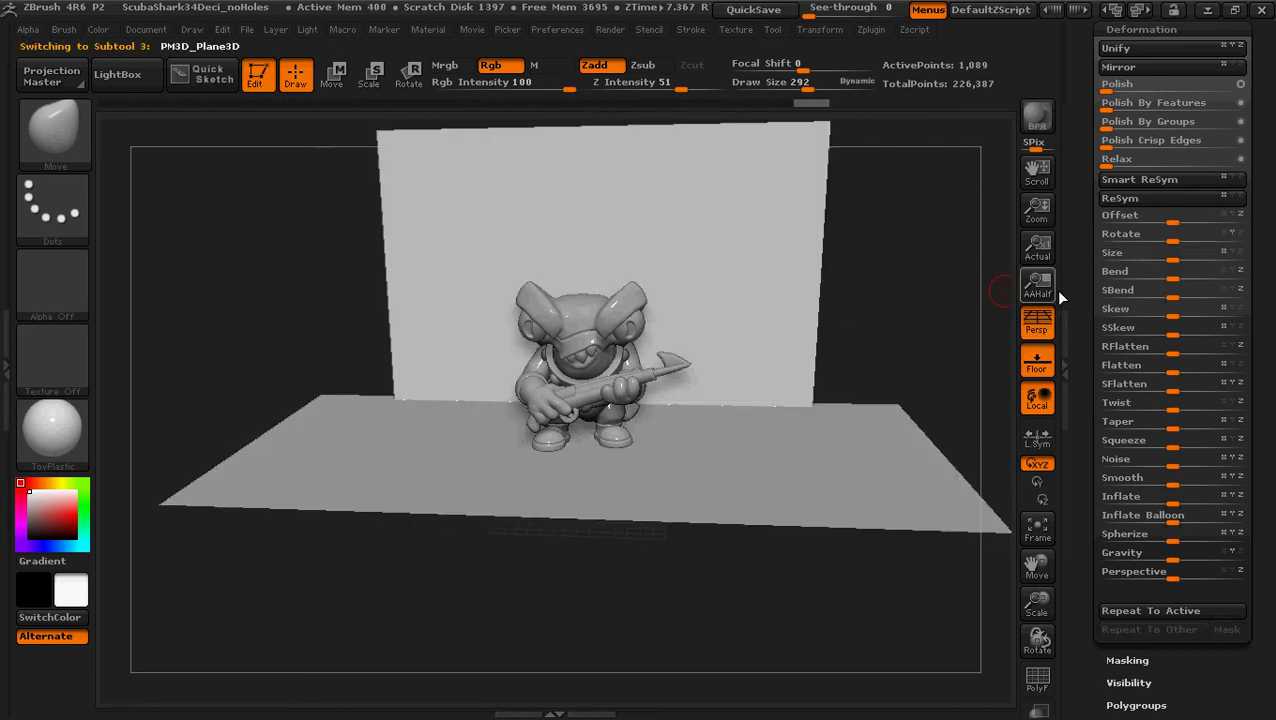
{"action": "left_click", "coordinate": [1128, 254]}
{"action": "type", "text": "40"}
{"action": "key", "text": "Return"}
{"action": "left_click_drag", "start_coordinate": [1128, 254], "coordinate": [1128, 254]}
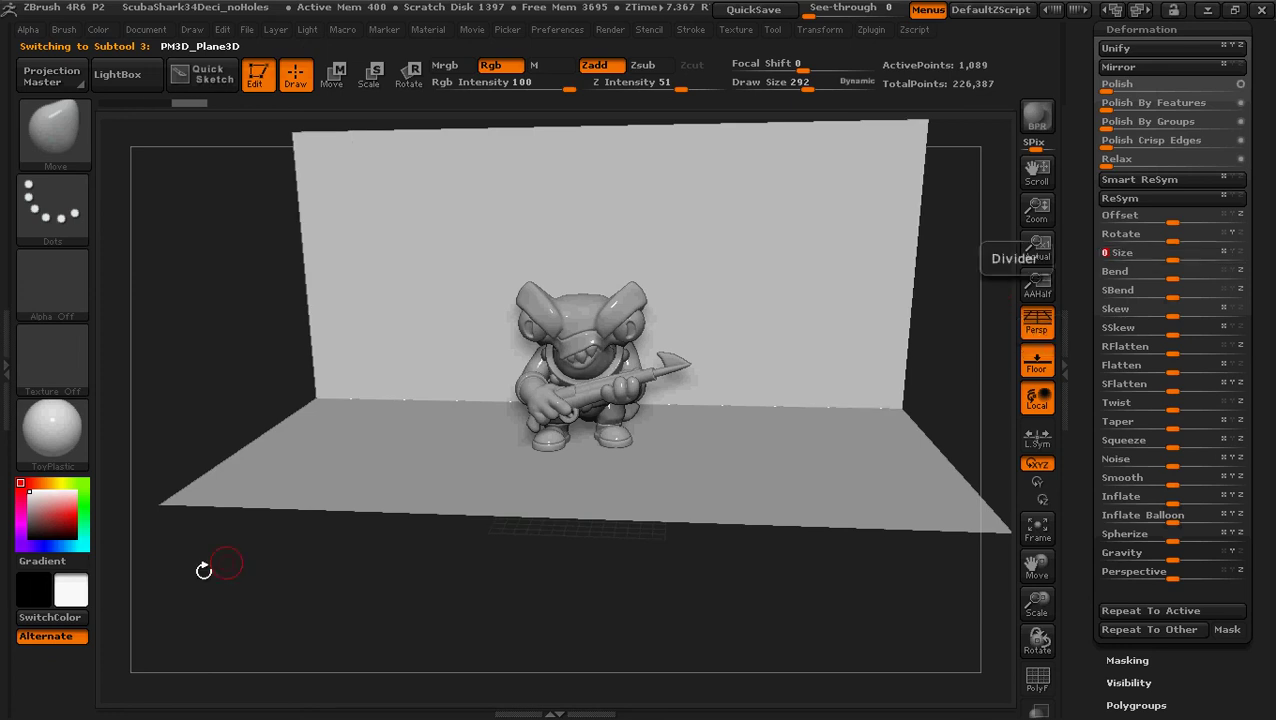
Step: Examine the widened wall and floor around the figure from several angles and distances
{"action": "mouse_move", "coordinate": [421, 612]}
{"action": "left_mouse_down"}
{"action": "mouse_move", "coordinate": [405, 600]}
{"action": "mouse_move", "coordinate": [456, 620]}
{"action": "mouse_move", "coordinate": [500, 570]}
{"action": "mouse_move", "coordinate": [430, 612]}
{"action": "mouse_move", "coordinate": [405, 601]}
{"action": "left_mouse_up"}
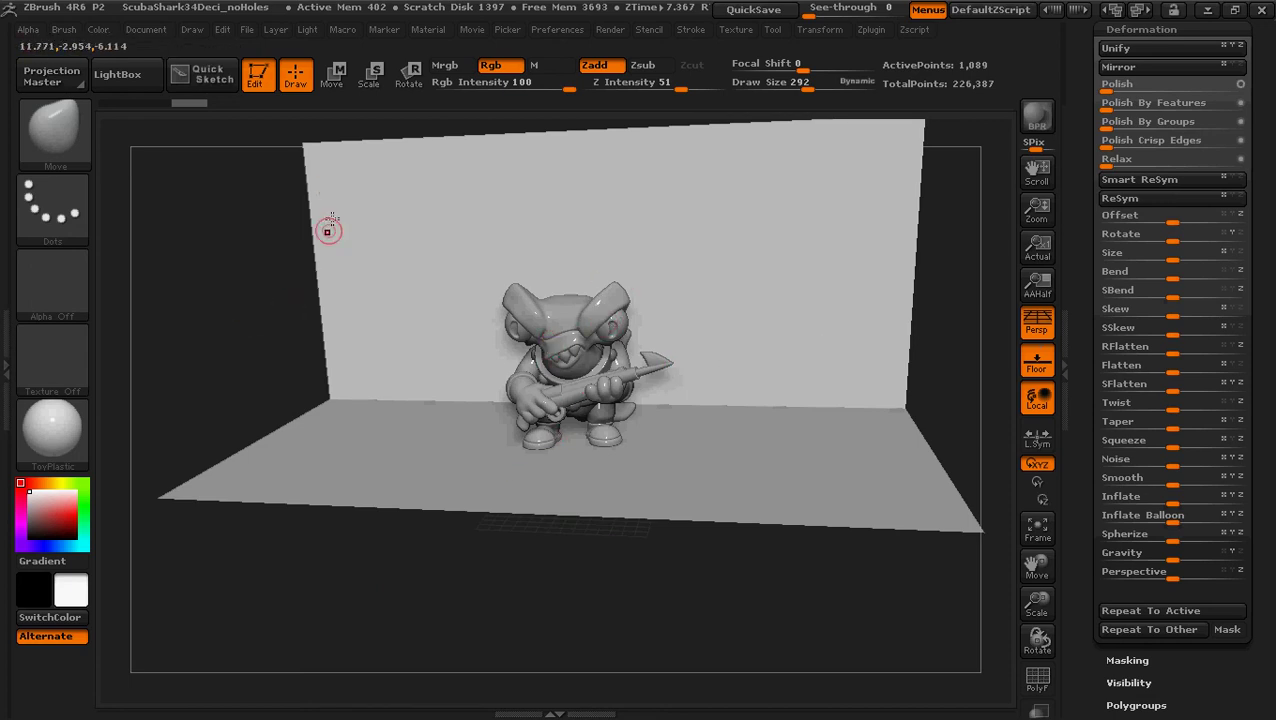
{"action": "mouse_move", "coordinate": [228, 285]}
{"action": "left_mouse_down"}
{"action": "mouse_move", "coordinate": [248, 307]}
{"action": "mouse_move", "coordinate": [177, 288]}
{"action": "mouse_move", "coordinate": [214, 351]}
{"action": "mouse_move", "coordinate": [189, 383]}
{"action": "mouse_move", "coordinate": [195, 371]}
{"action": "left_mouse_up"}
{"action": "key", "text": "ctrl"}
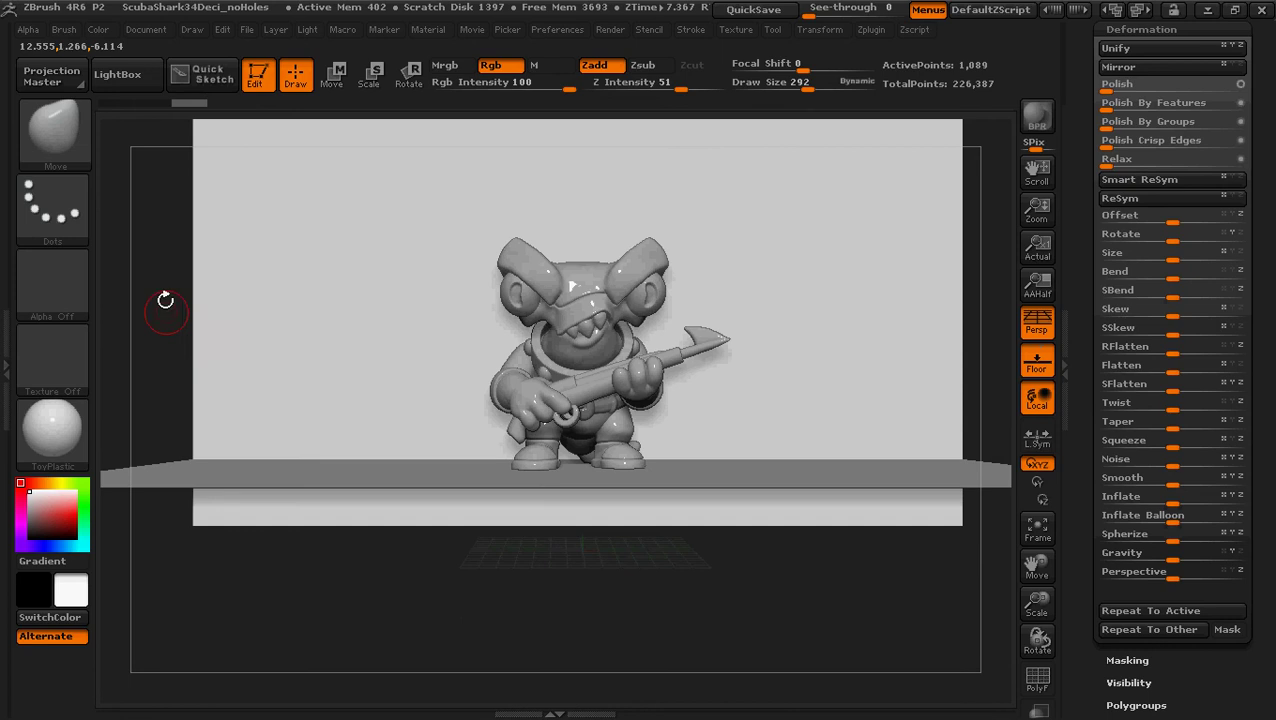
{"action": "left_click_drag", "start_coordinate": [165, 300], "coordinate": [153, 352]}
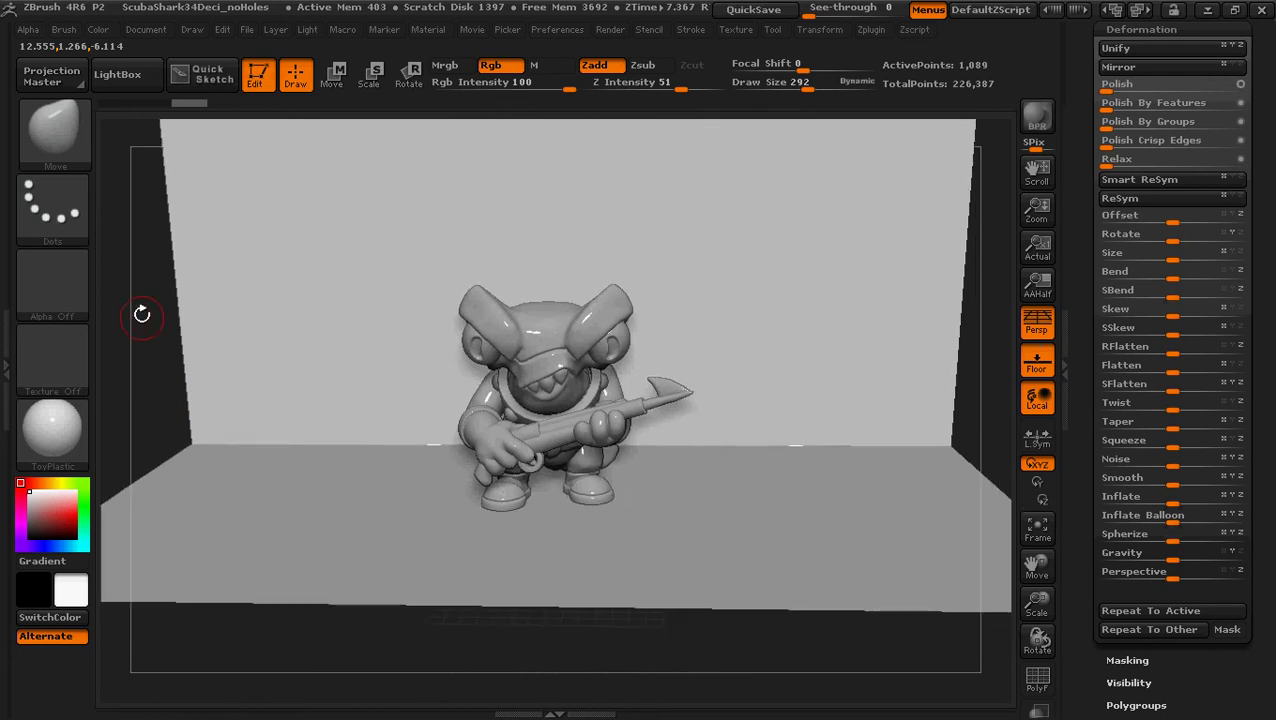
{"action": "mouse_move", "coordinate": [150, 388]}
{"action": "right_mouse_down", "text": "ctrl"}
{"action": "mouse_move", "coordinate": [122, 265]}
{"action": "mouse_move", "coordinate": [131, 205]}
{"action": "right_mouse_up", "text": "ctrl"}
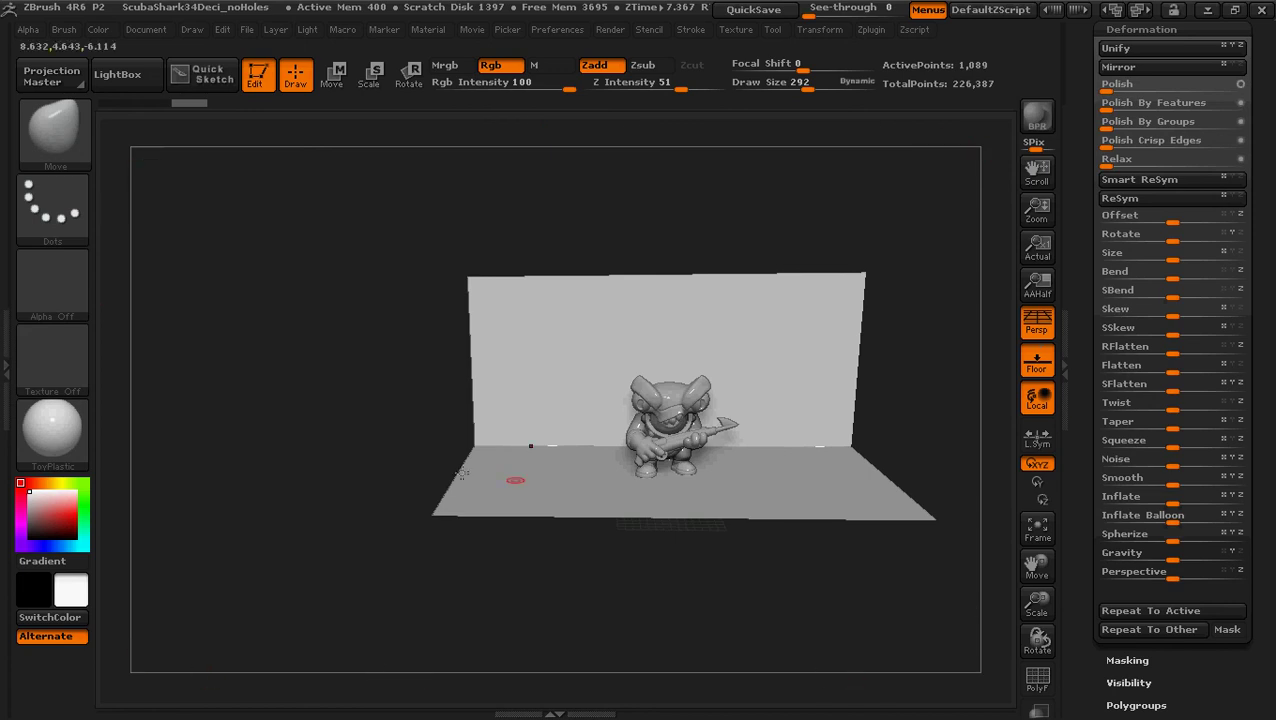
{"action": "right_click_drag", "start_coordinate": [390, 405], "coordinate": [433, 545], "text": "ctrl"}
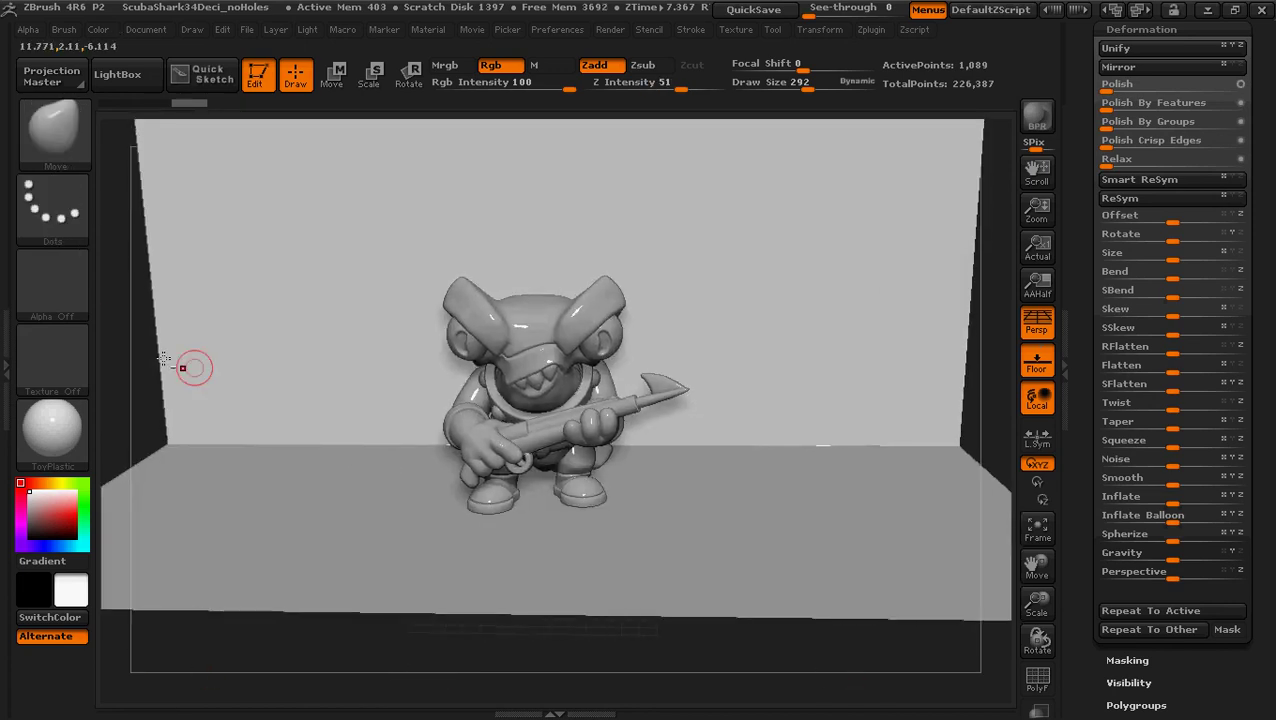
Step: Frame the figure up close from a near-frontal angle so that the wall and floor planes fill the canvas
{"action": "mouse_move", "coordinate": [133, 343]}
{"action": "left_mouse_down", "text": "alt"}
{"action": "mouse_move", "coordinate": [170, 393]}
{"action": "mouse_move", "coordinate": [159, 395]}
{"action": "left_mouse_up", "text": "alt"}
{"action": "mouse_move", "coordinate": [142, 365]}
{"action": "right_mouse_down", "text": "ctrl"}
{"action": "mouse_move", "coordinate": [154, 441]}
{"action": "mouse_move", "coordinate": [153, 428]}
{"action": "right_mouse_up", "text": "ctrl"}
{"action": "left_click_drag", "start_coordinate": [152, 423], "coordinate": [149, 368]}
{"action": "mouse_move", "coordinate": [149, 368]}
{"action": "right_mouse_down", "text": "ctrl"}
{"action": "mouse_move", "coordinate": [147, 346]}
{"action": "mouse_move", "coordinate": [145, 362]}
{"action": "right_mouse_up", "text": "ctrl"}
{"action": "mouse_move", "coordinate": [134, 348]}
{"action": "left_mouse_down"}
{"action": "mouse_move", "coordinate": [114, 353]}
{"action": "mouse_move", "coordinate": [108, 302]}
{"action": "mouse_move", "coordinate": [110, 330]}
{"action": "left_mouse_up"}
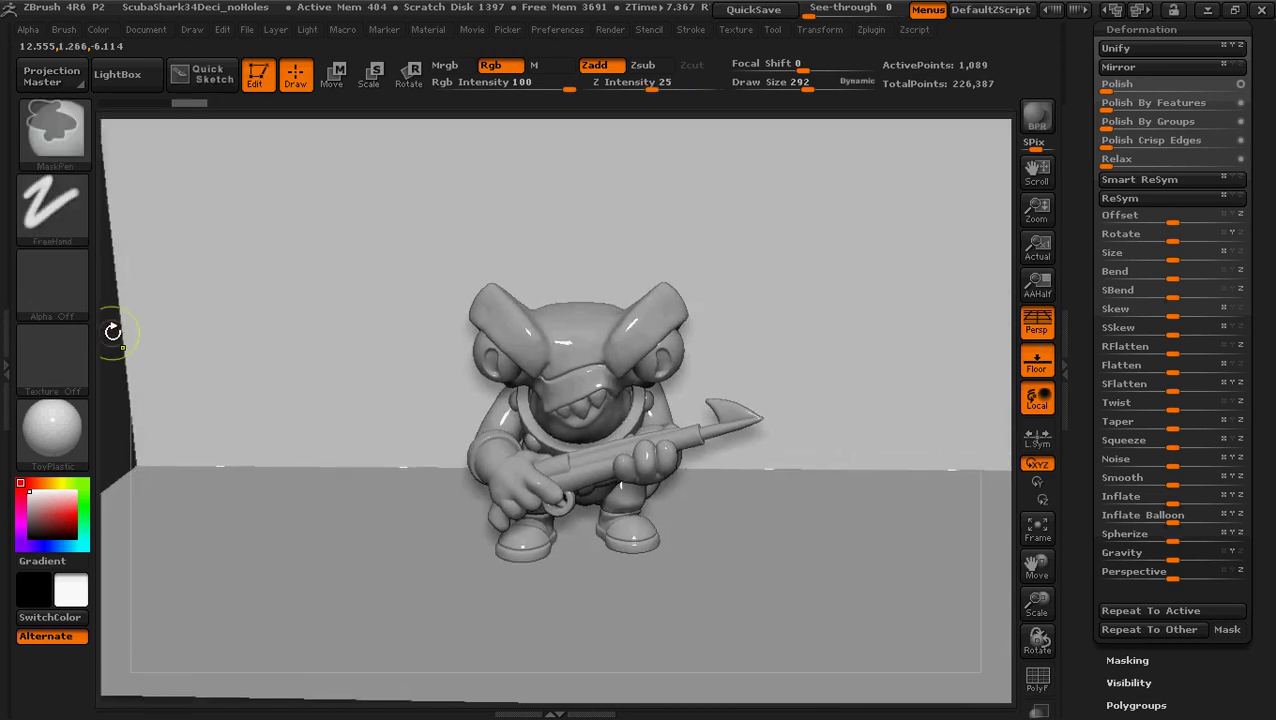
{"action": "right_click_drag", "start_coordinate": [114, 333], "coordinate": [105, 362], "text": "ctrl"}
{"action": "mouse_move", "coordinate": [105, 362]}
{"action": "left_mouse_down"}
{"action": "mouse_move", "coordinate": [103, 330]}
{"action": "mouse_move", "coordinate": [101, 389]}
{"action": "left_mouse_up"}
{"action": "right_click_drag", "start_coordinate": [101, 389], "coordinate": [103, 396], "text": "ctrl"}
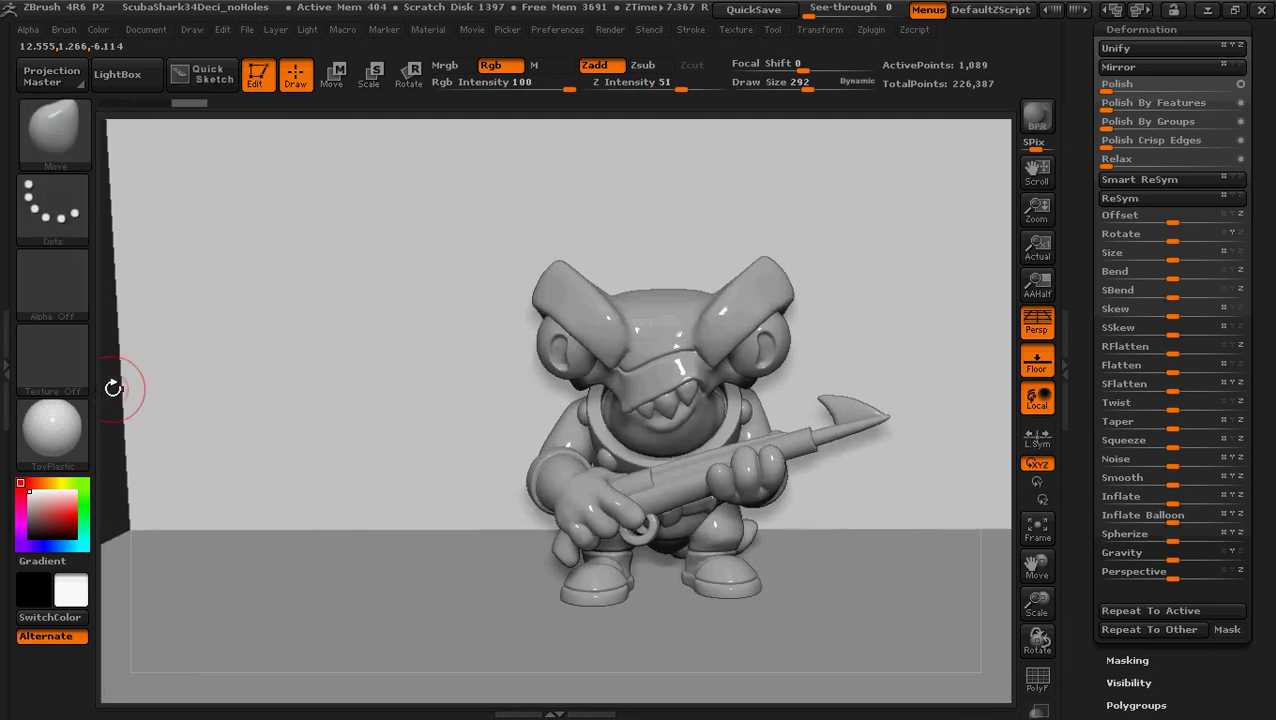
{"action": "left_click_drag", "start_coordinate": [114, 387], "coordinate": [4, 380]}
{"action": "key", "text": "f"}
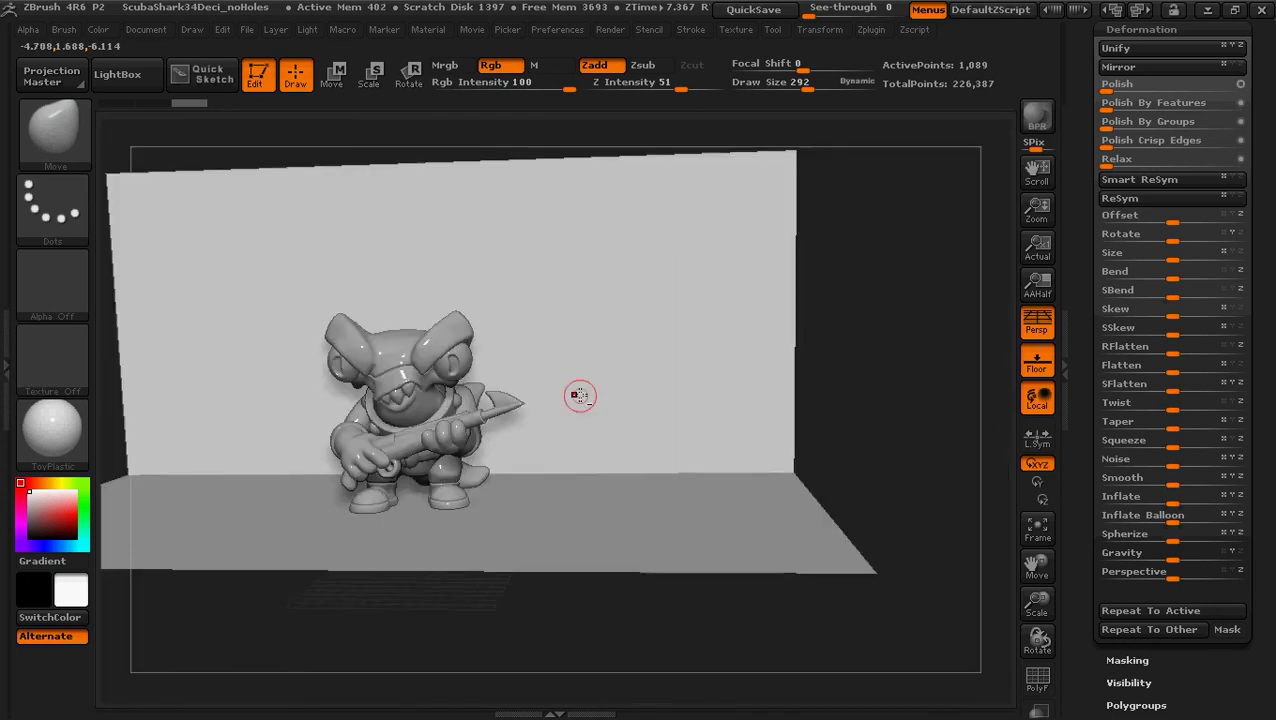
{"action": "mouse_move", "coordinate": [829, 340]}
{"action": "right_mouse_down", "text": "ctrl"}
{"action": "mouse_move", "coordinate": [900, 452]}
{"action": "mouse_move", "coordinate": [868, 400]}
{"action": "right_mouse_up", "text": "ctrl"}
{"action": "left_click_drag", "start_coordinate": [108, 442], "coordinate": [21, 429]}
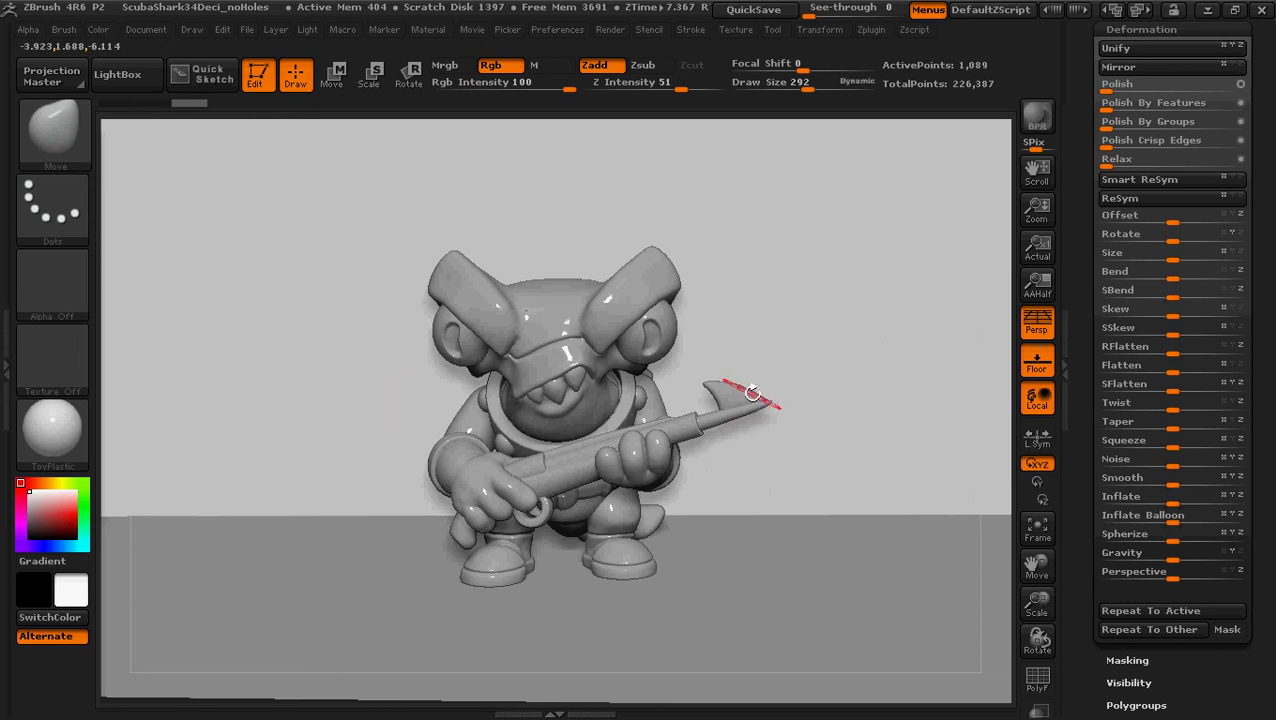
Step: Make the shark figure the active subtool and rotate it about the Y axis by about -38 with the Rotate deformation
{"action": "left_click", "coordinate": [562, 295], "text": "alt"}
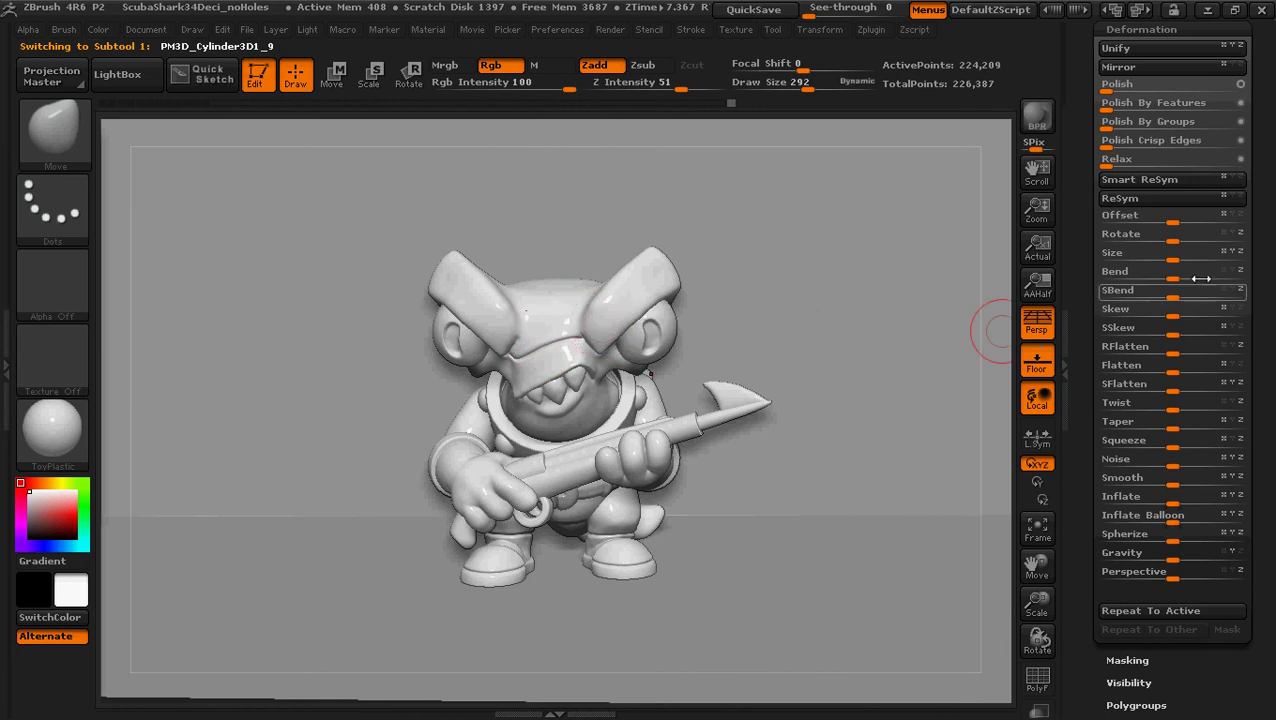
{"action": "left_click_drag", "start_coordinate": [1258, 212], "coordinate": [1250, 395]}
{"action": "left_click_drag", "start_coordinate": [1268, 478], "coordinate": [1258, 437]}
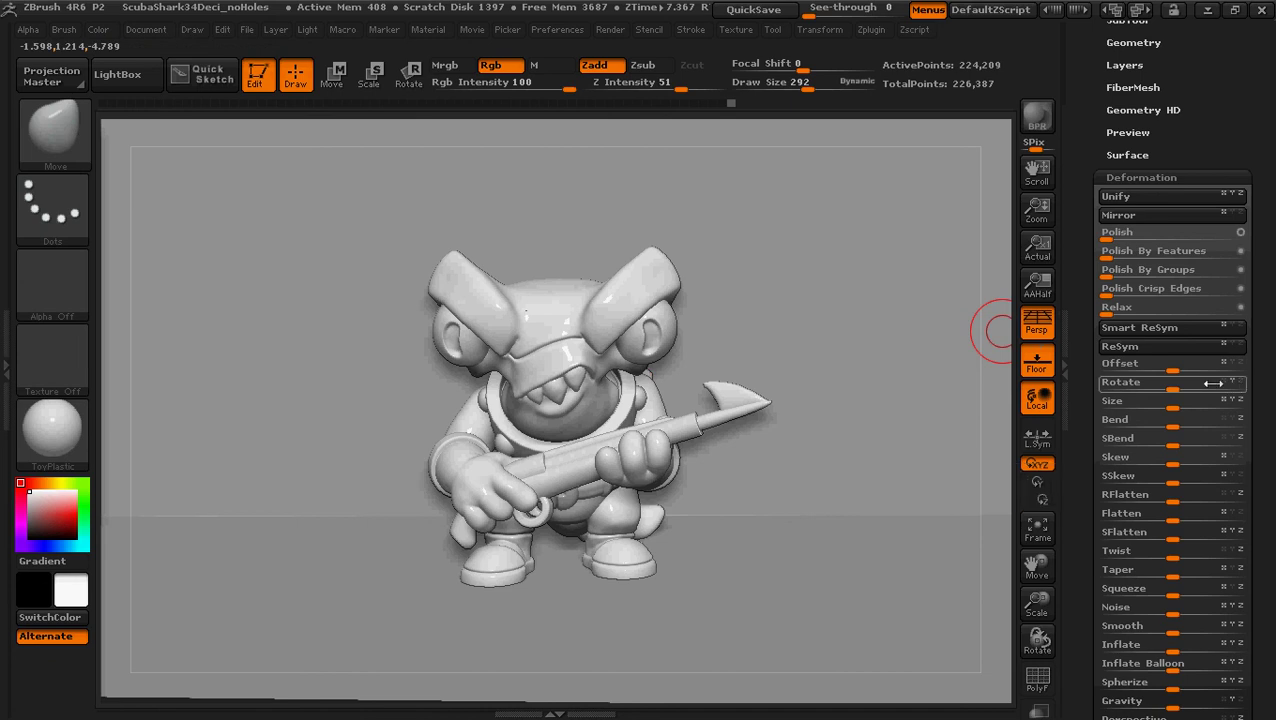
{"action": "mouse_move", "coordinate": [1172, 389]}
{"action": "left_mouse_down"}
{"action": "mouse_move", "coordinate": [1094, 389]}
{"action": "mouse_move", "coordinate": [1168, 383]}
{"action": "mouse_move", "coordinate": [1150, 382]}
{"action": "left_mouse_up"}
{"action": "left_click_drag", "start_coordinate": [1153, 382], "coordinate": [1153, 382]}
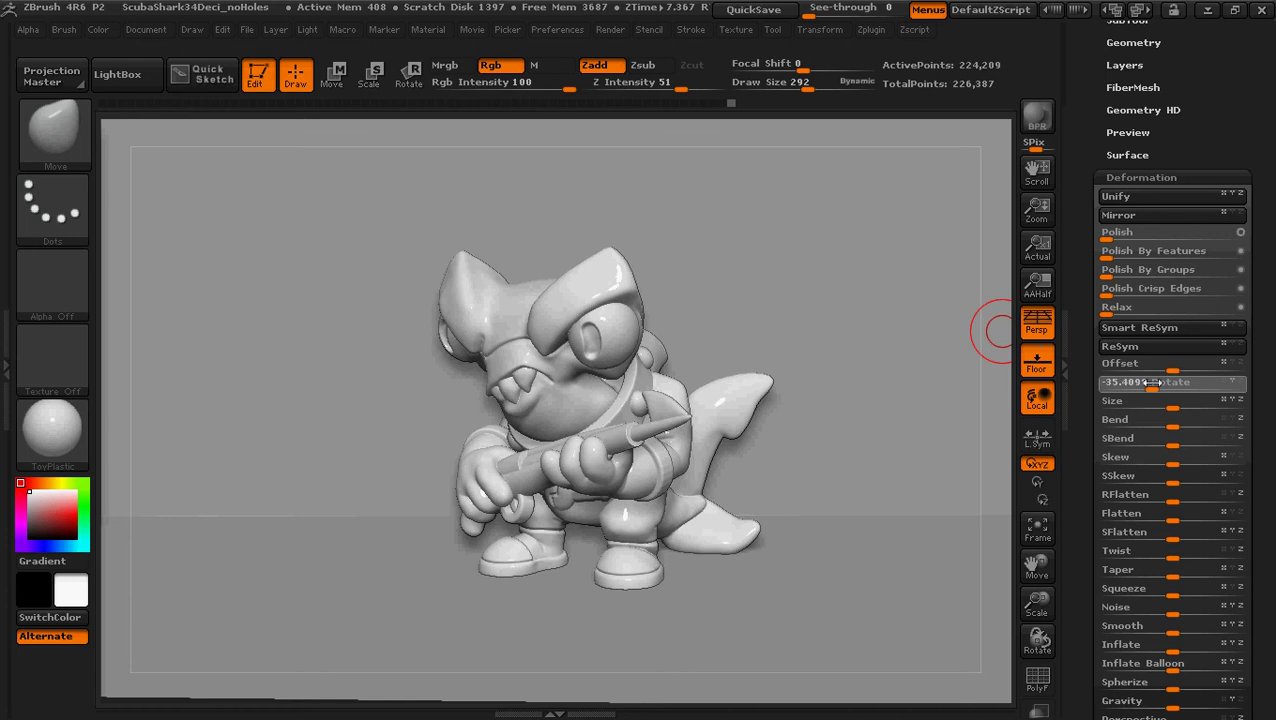
{"action": "left_click_drag", "start_coordinate": [1153, 382], "coordinate": [1152, 382]}
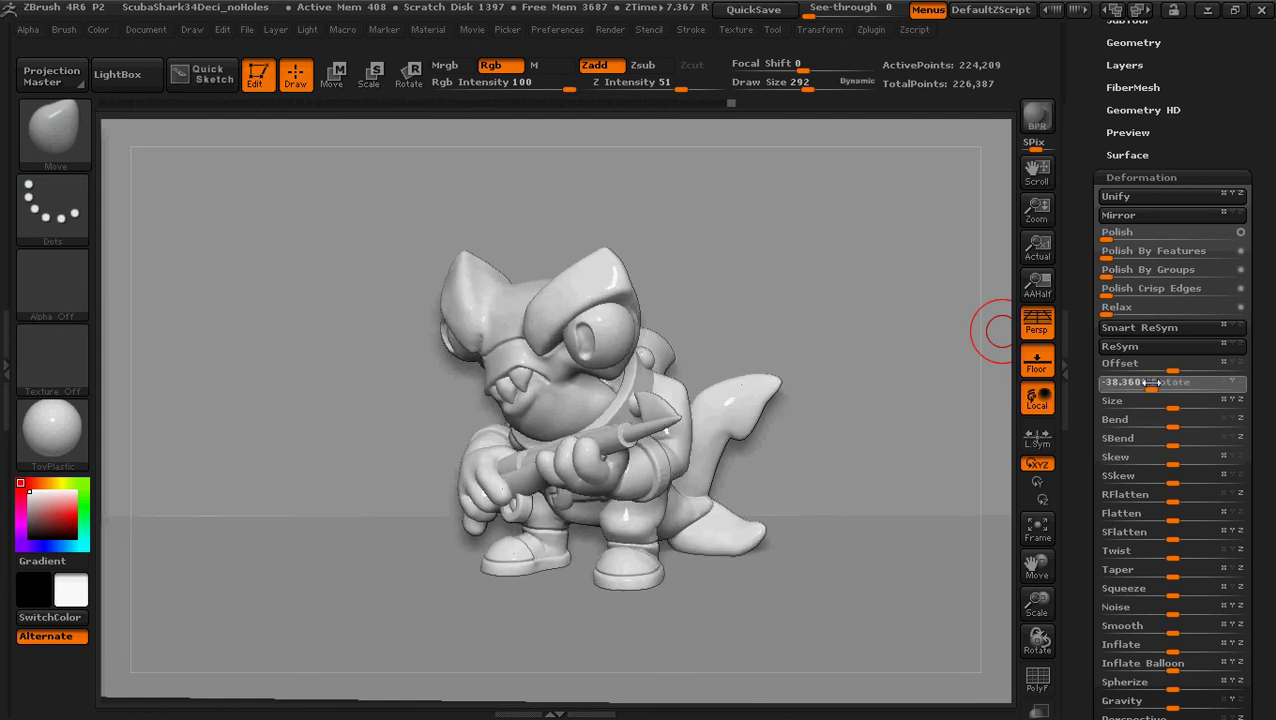
{"action": "left_click_drag", "start_coordinate": [1153, 382], "coordinate": [1153, 382]}
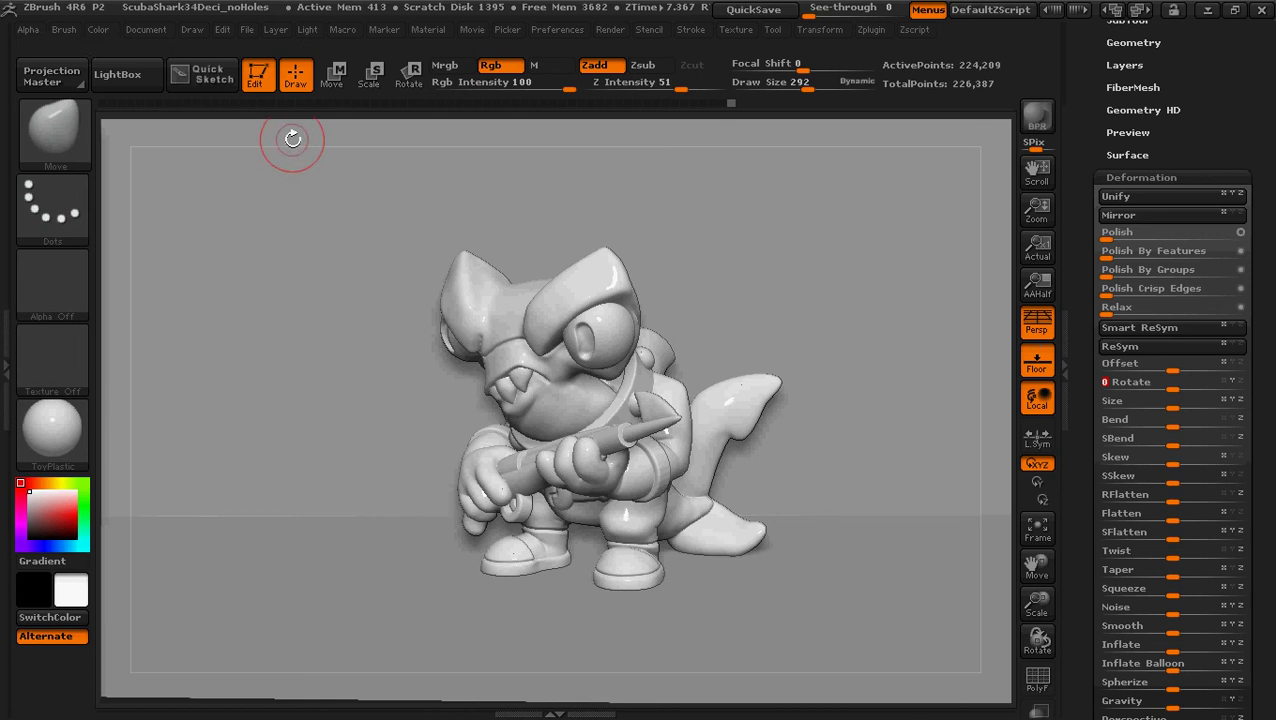
Step: Load the LightCap file LightCap01_JKK.ZLD to light the scene
{"action": "left_click", "coordinate": [248, 30]}
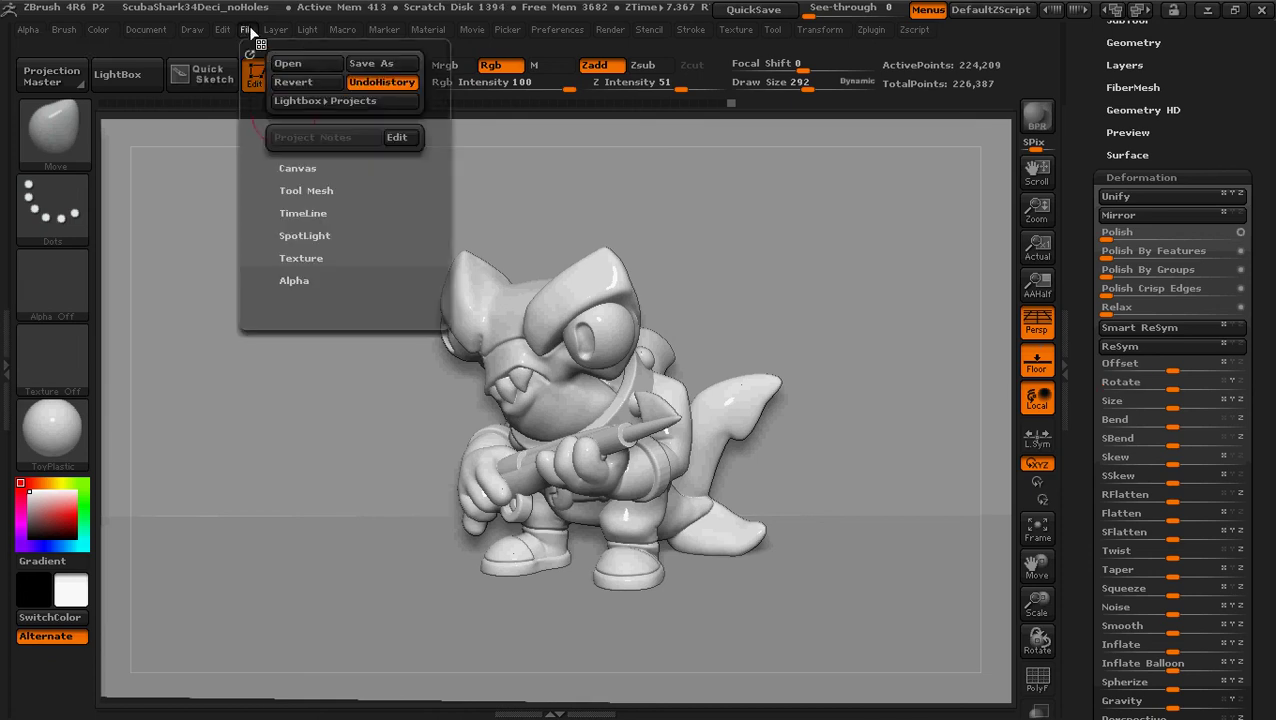
{"action": "left_click", "coordinate": [309, 30]}
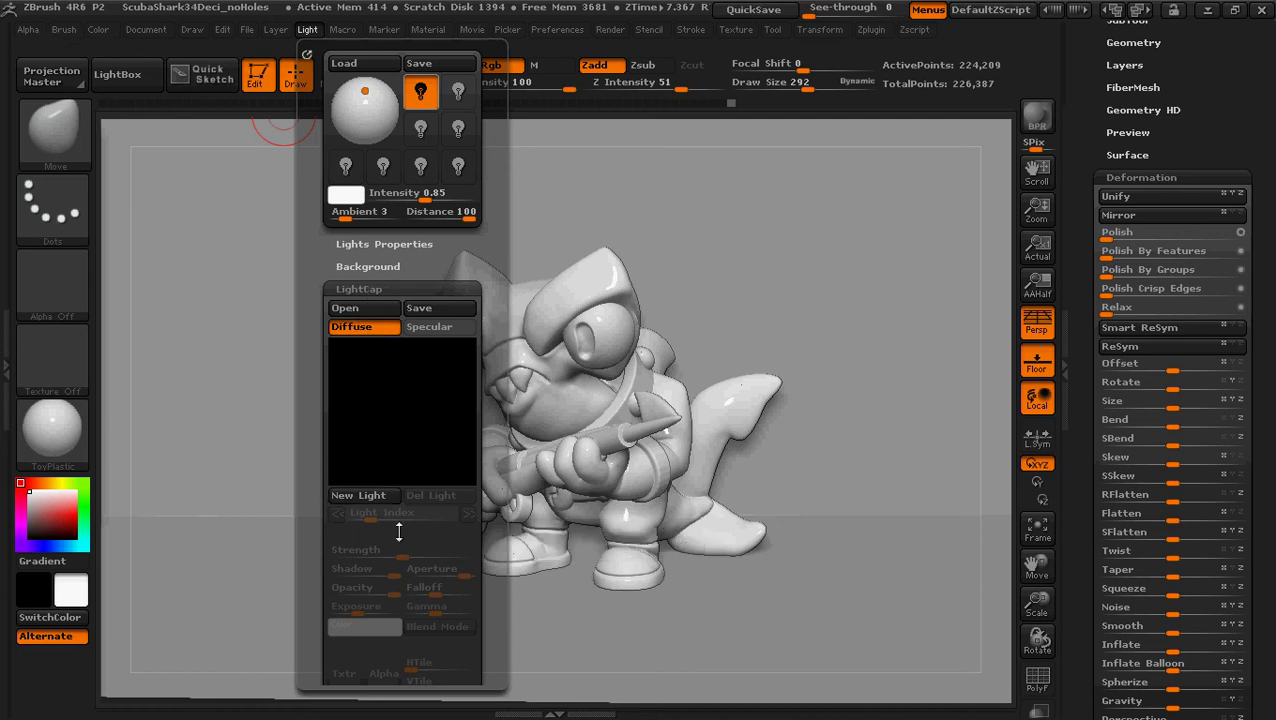
{"action": "left_click", "coordinate": [355, 309]}
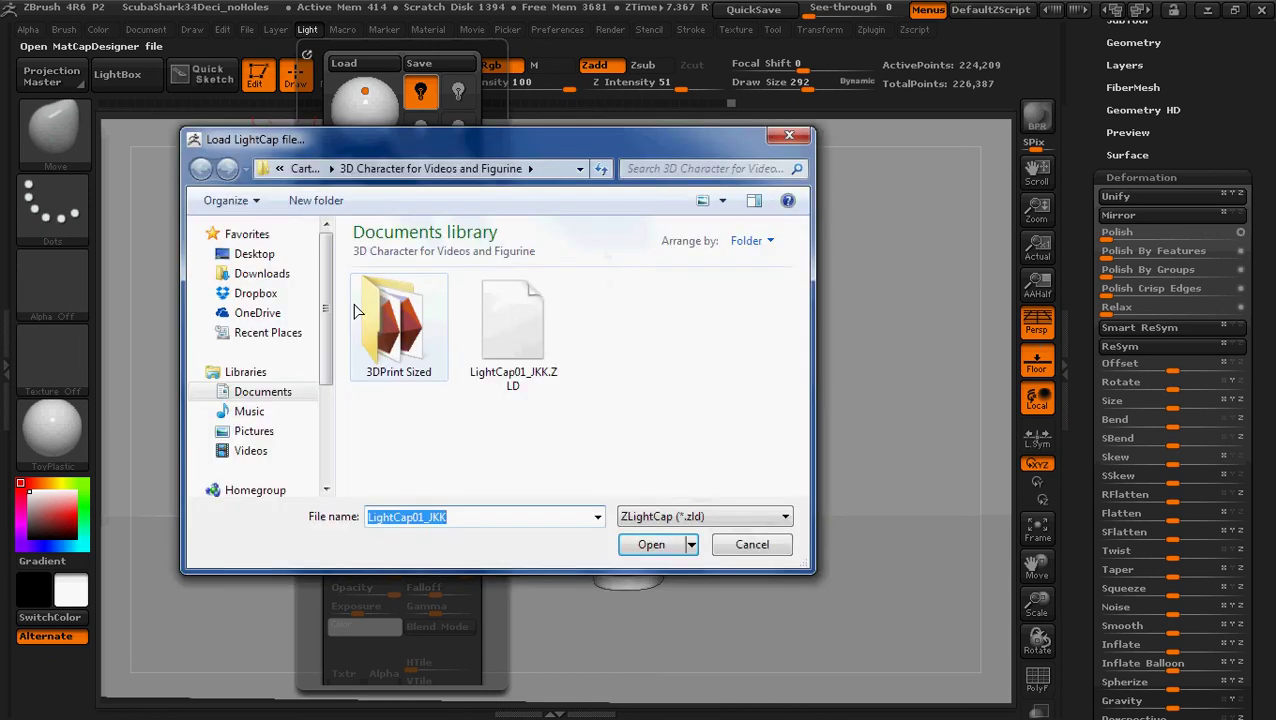
{"action": "left_click", "coordinate": [513, 325]}
{"action": "left_click", "coordinate": [666, 551]}
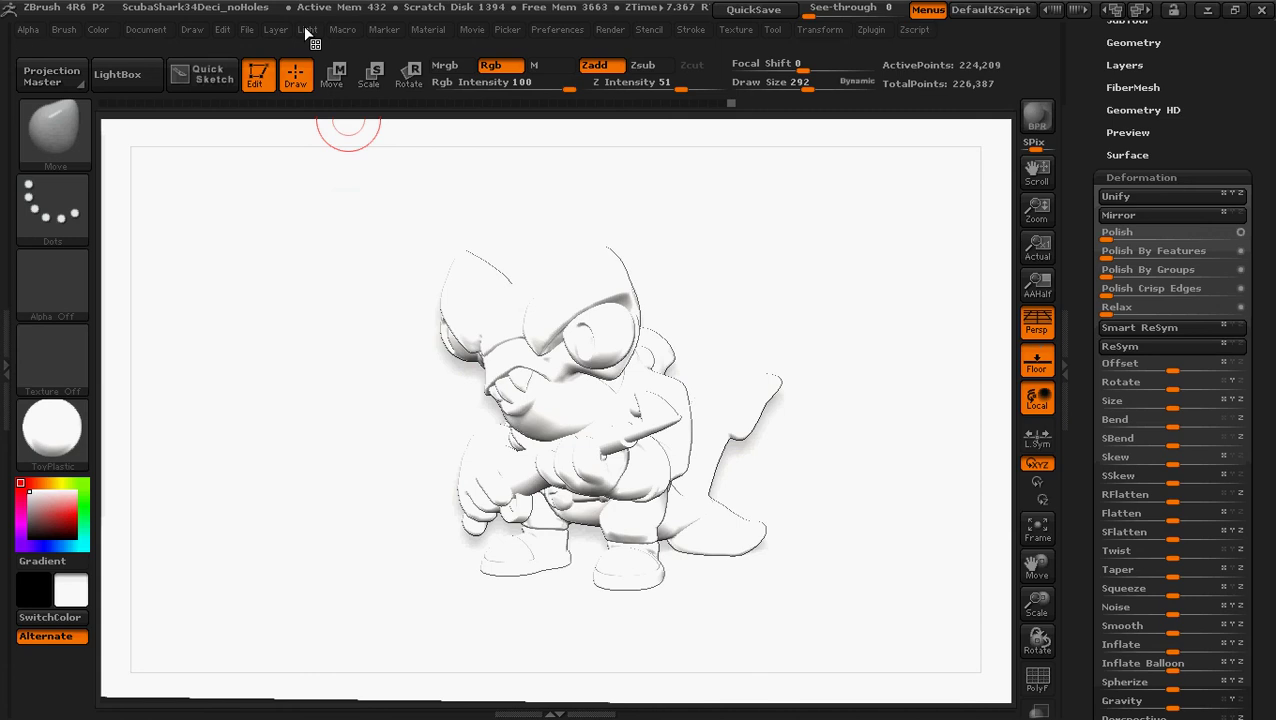
Step: Switch off the first standard light, keeping the loaded LightCap in use
{"action": "left_click", "coordinate": [306, 29]}
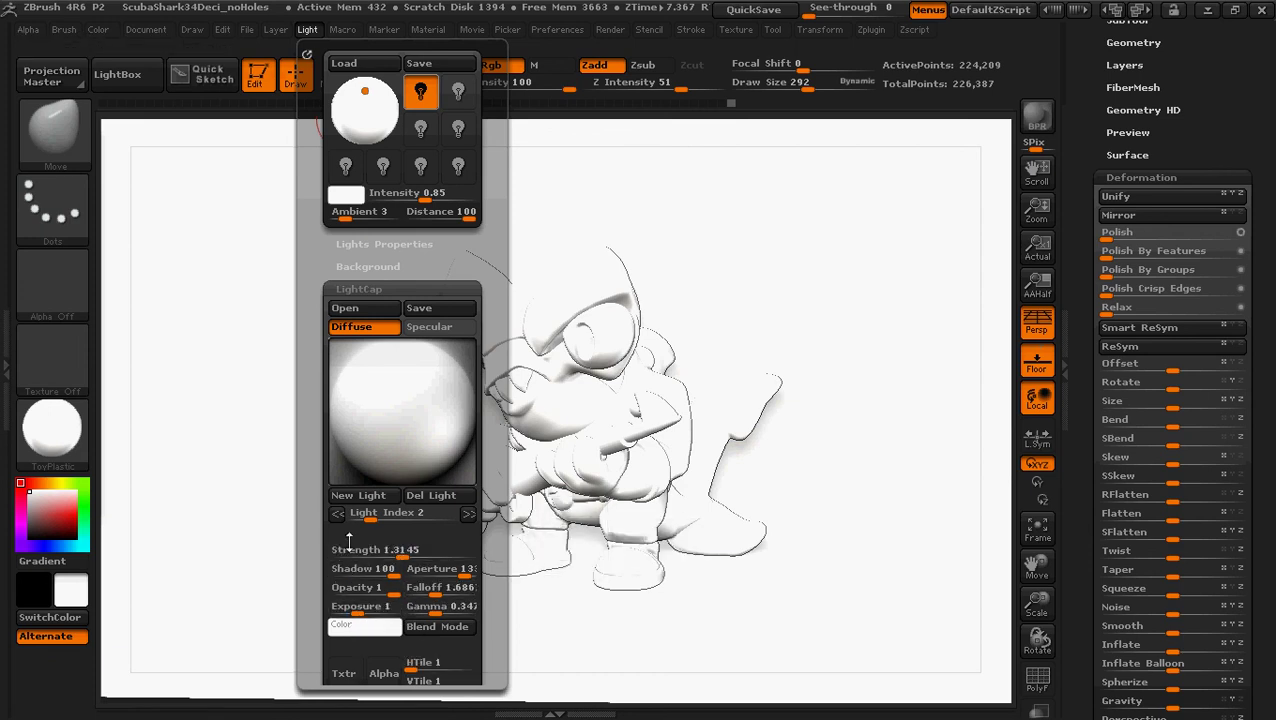
{"action": "mouse_move", "coordinate": [402, 398]}
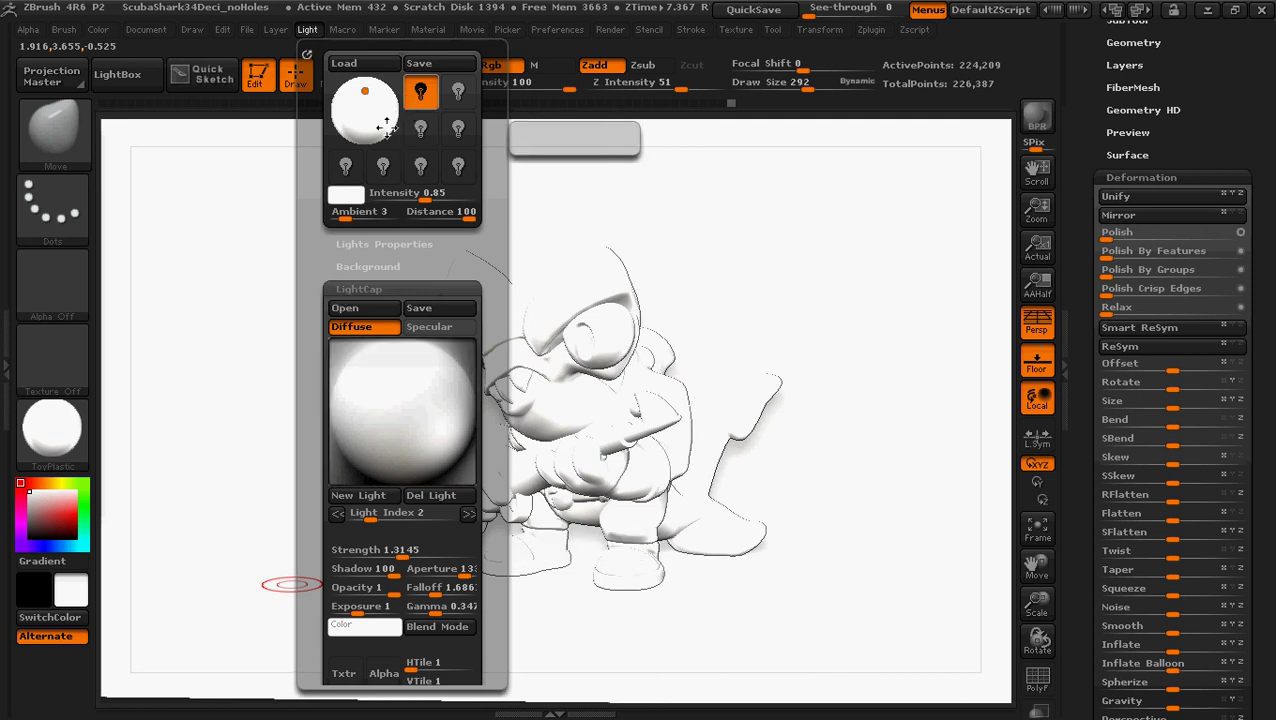
{"action": "left_click", "coordinate": [426, 92]}
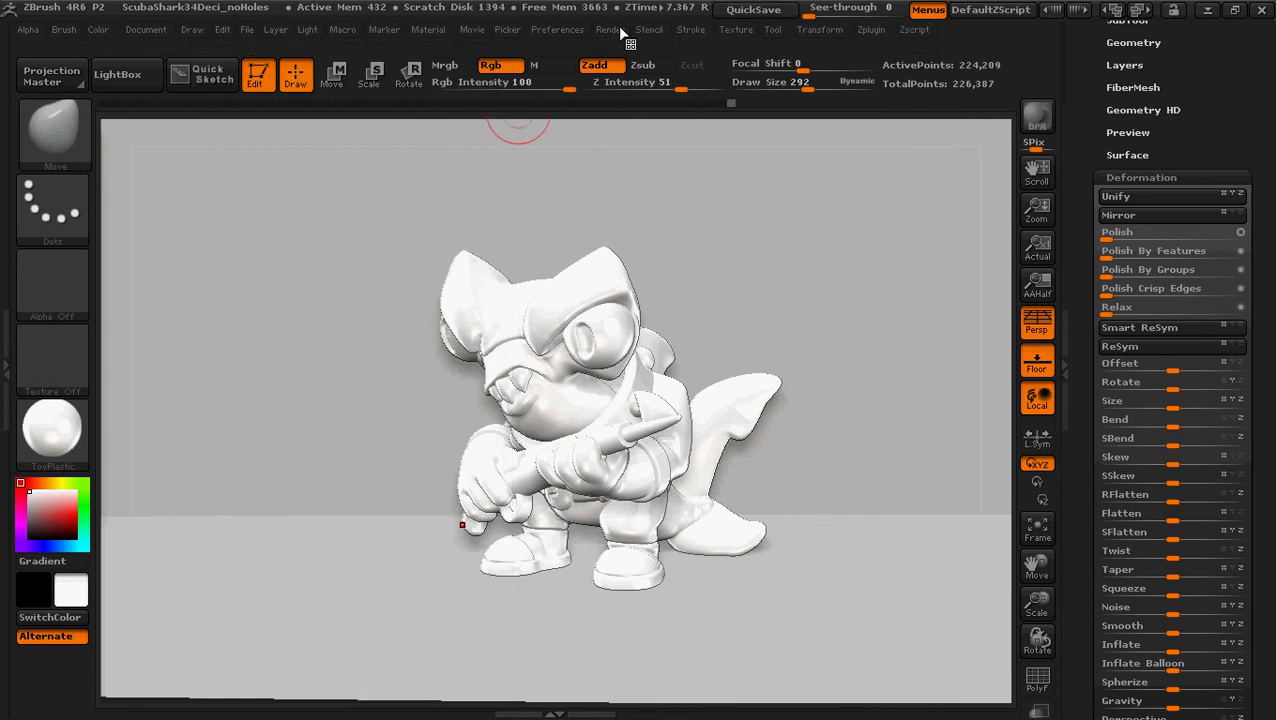
Step: Enable ambient occlusion and subsurface scattering (Sss) in the render properties
{"action": "left_click", "coordinate": [618, 30]}
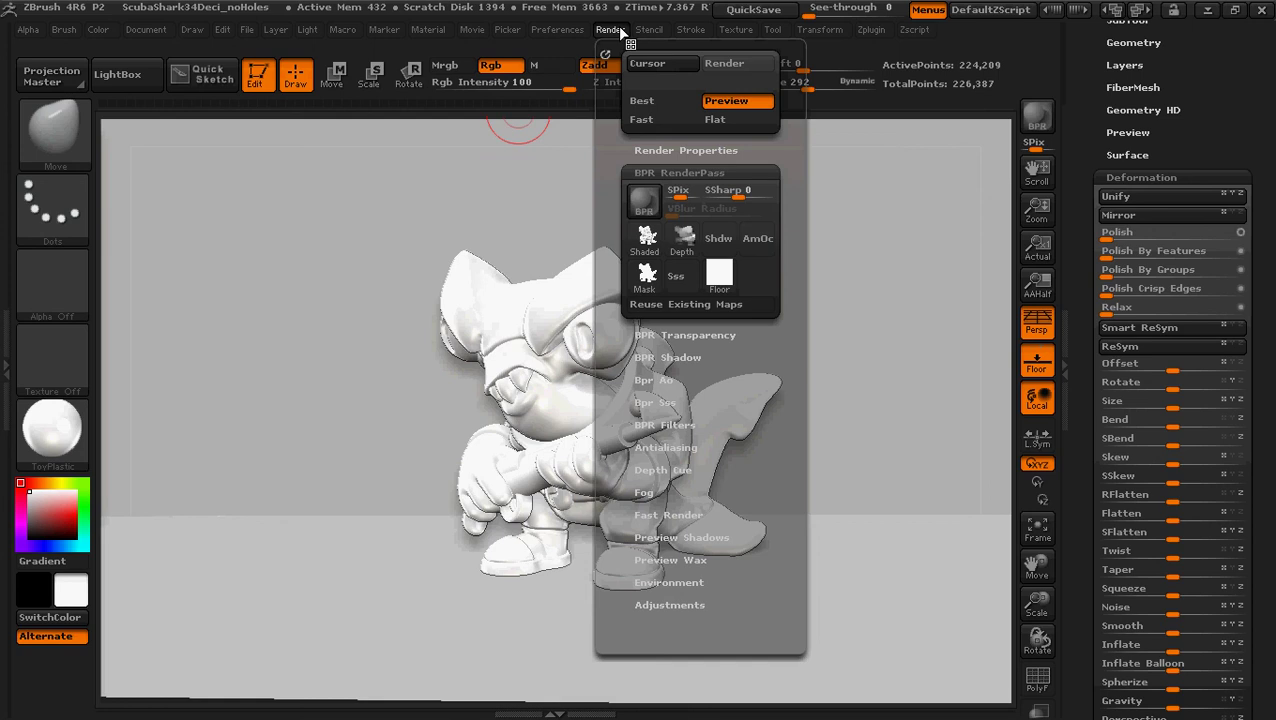
{"action": "left_click", "coordinate": [686, 150]}
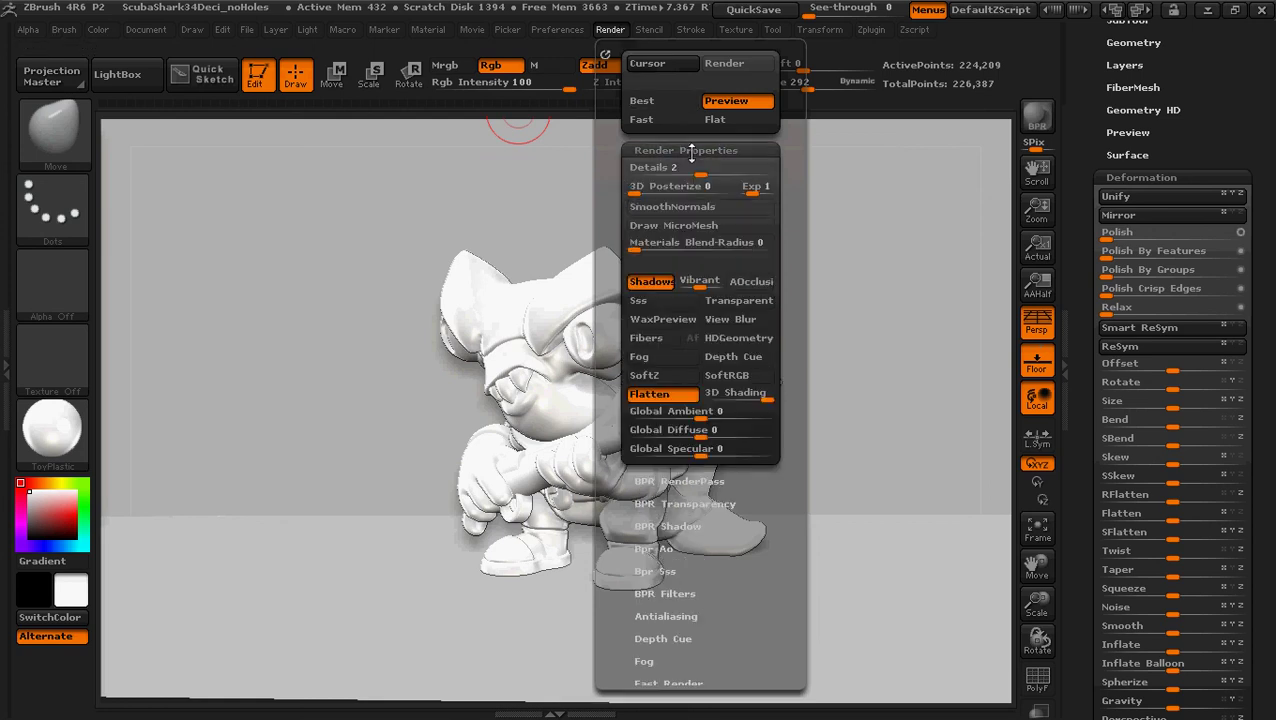
{"action": "left_click", "coordinate": [751, 284]}
{"action": "left_click", "coordinate": [650, 303]}
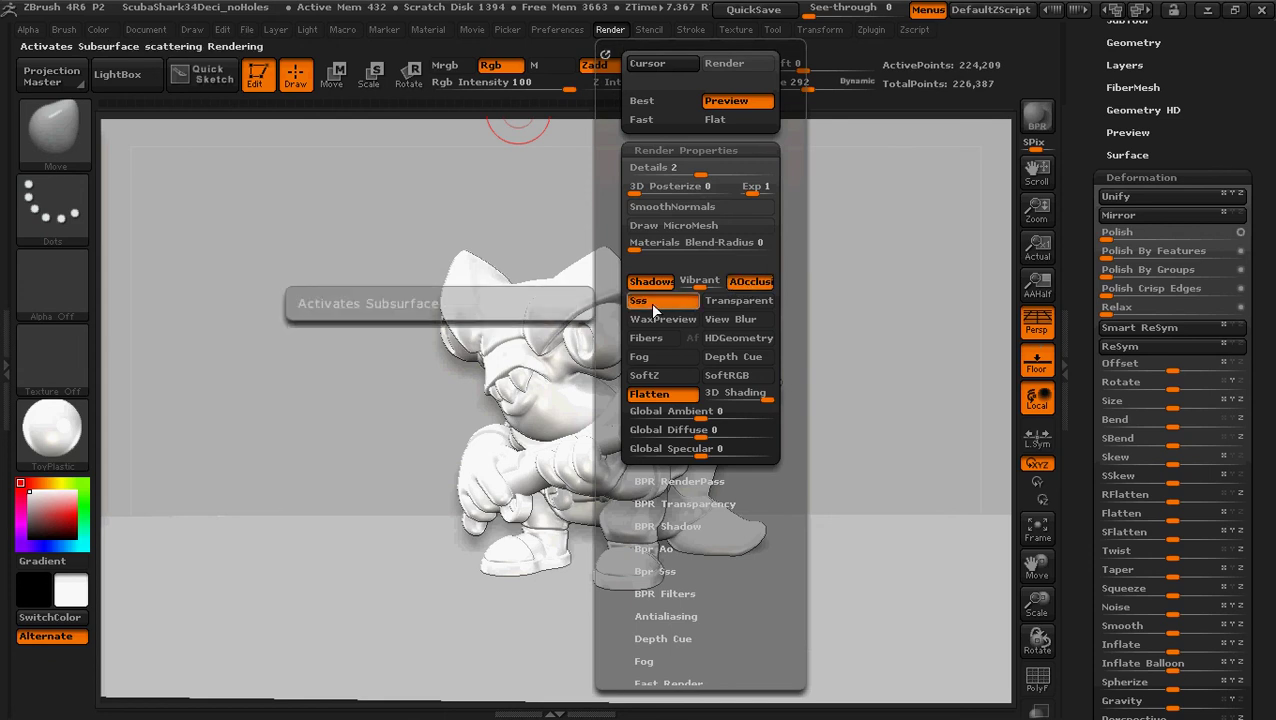
Step: Set the BPR shadow's global strength to 0.745, its rays to 14 and its angle to 117.55
{"action": "left_click", "coordinate": [669, 525]}
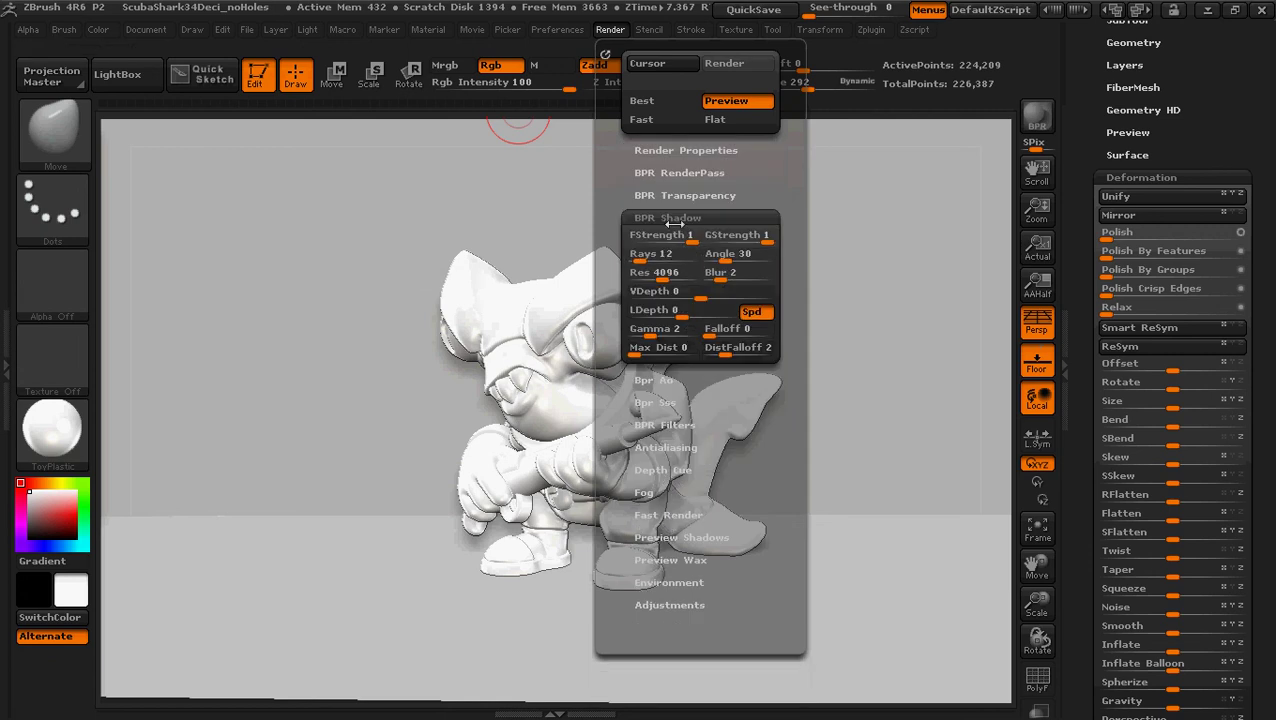
{"action": "left_click", "coordinate": [727, 235]}
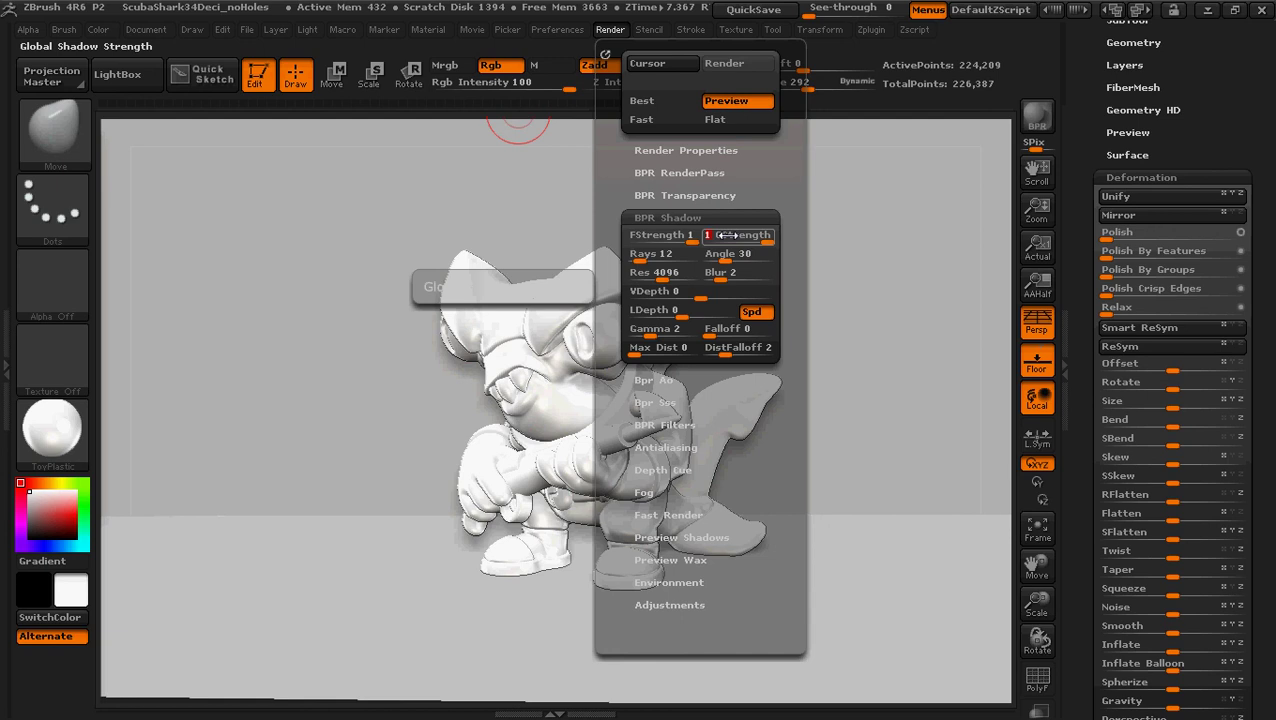
{"action": "type", "text": ".745"}
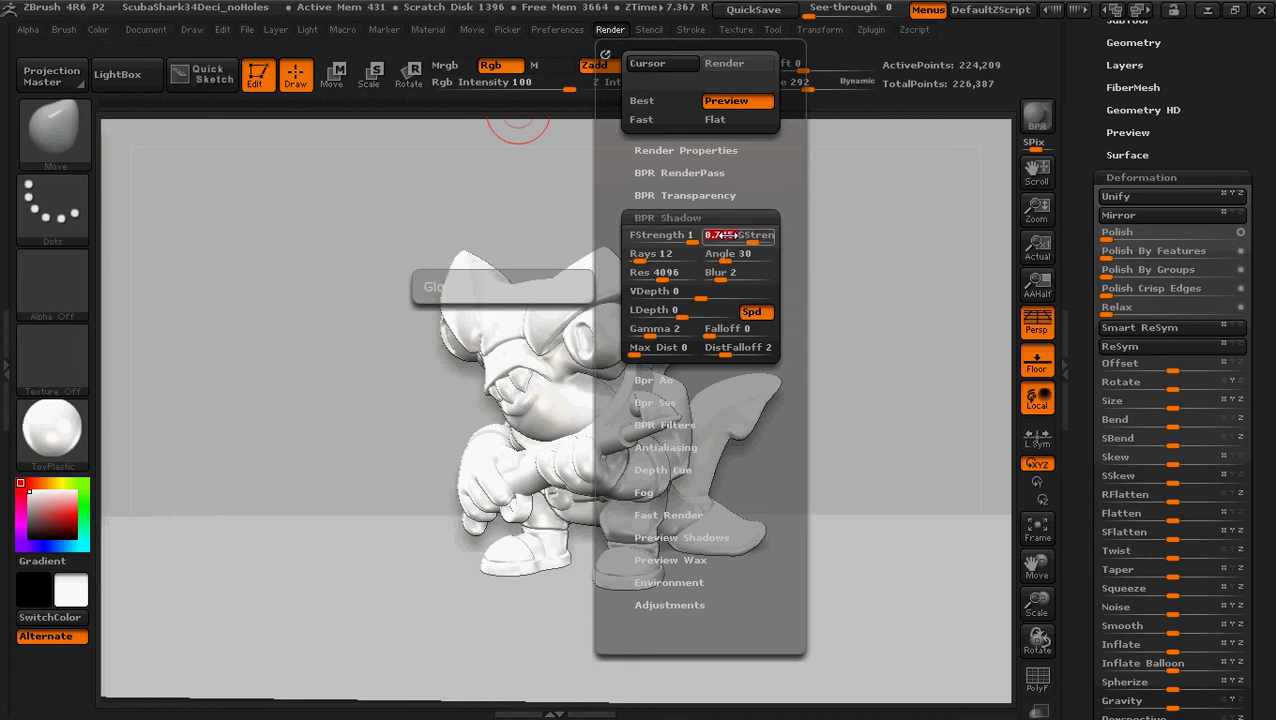
{"action": "key", "text": "Return"}
{"action": "left_click_drag", "start_coordinate": [672, 253], "coordinate": [680, 249]}
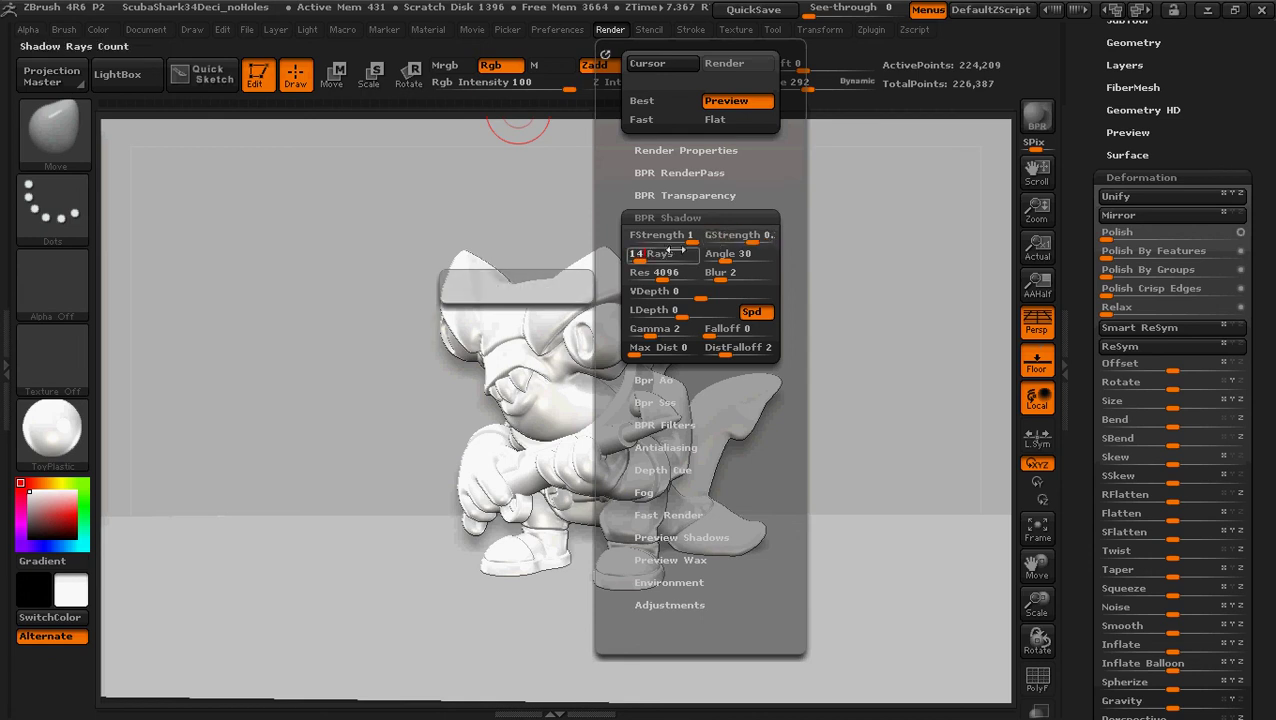
{"action": "left_click", "coordinate": [715, 254]}
{"action": "type", "text": "117.55"}
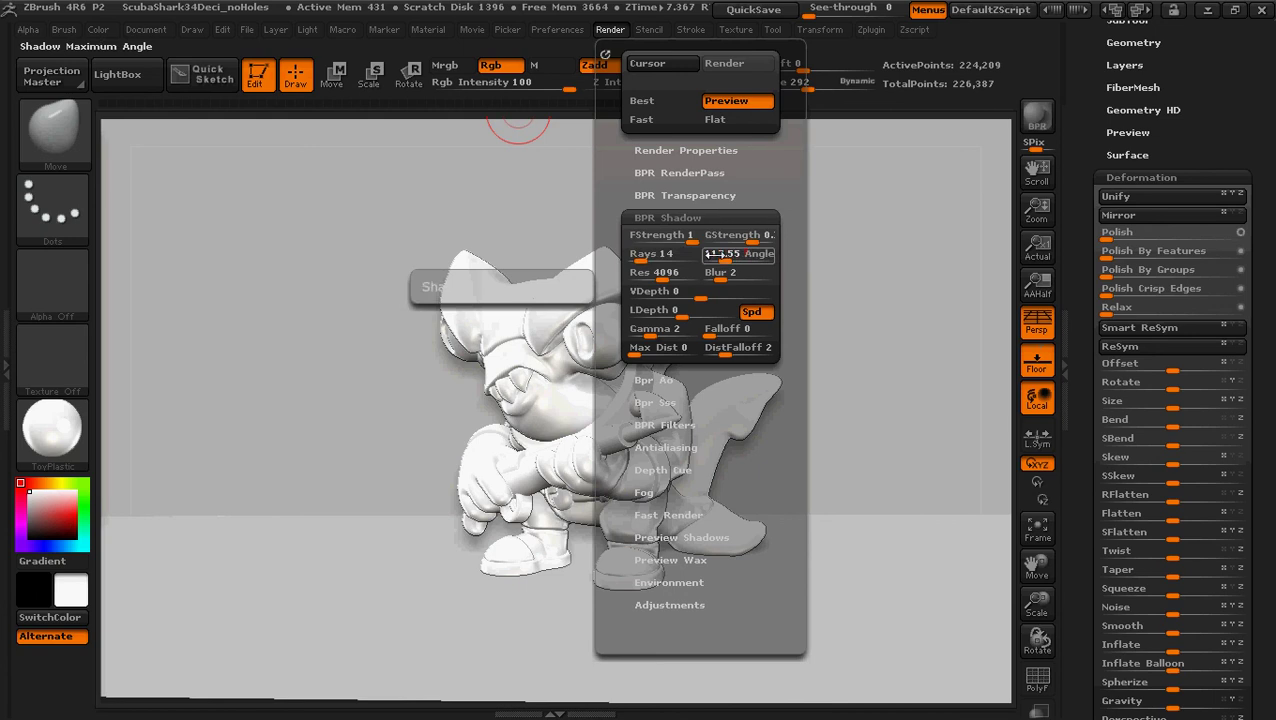
Step: Set the BPR shadow's blur to 14 and run a BPR render of the shark with its backdrop
{"action": "left_click", "coordinate": [740, 272]}
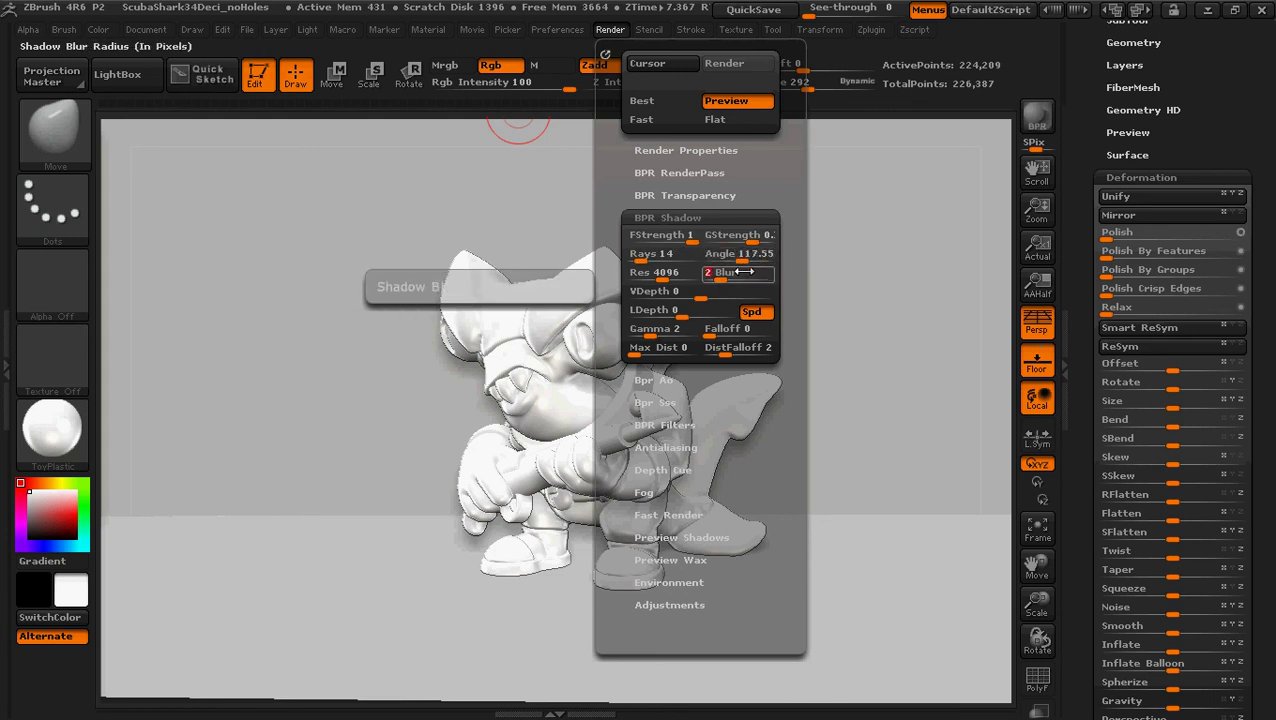
{"action": "type", "text": "14"}
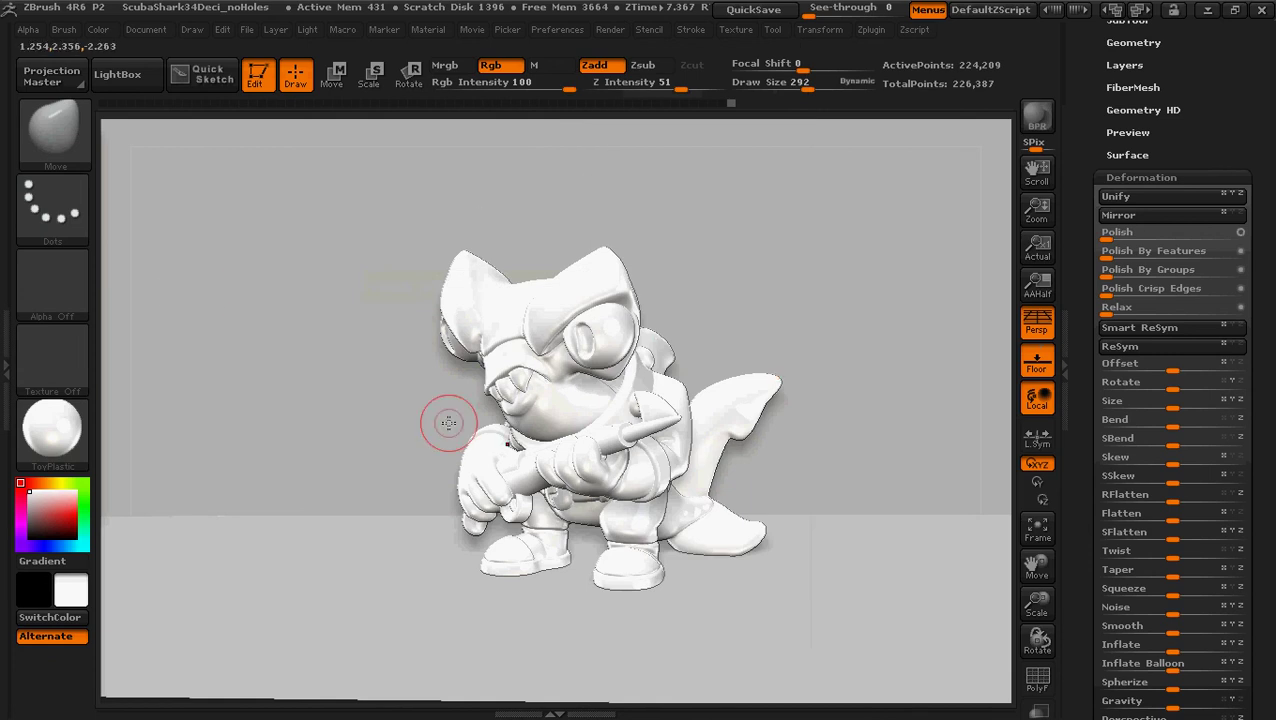
{"action": "left_click", "coordinate": [606, 32]}
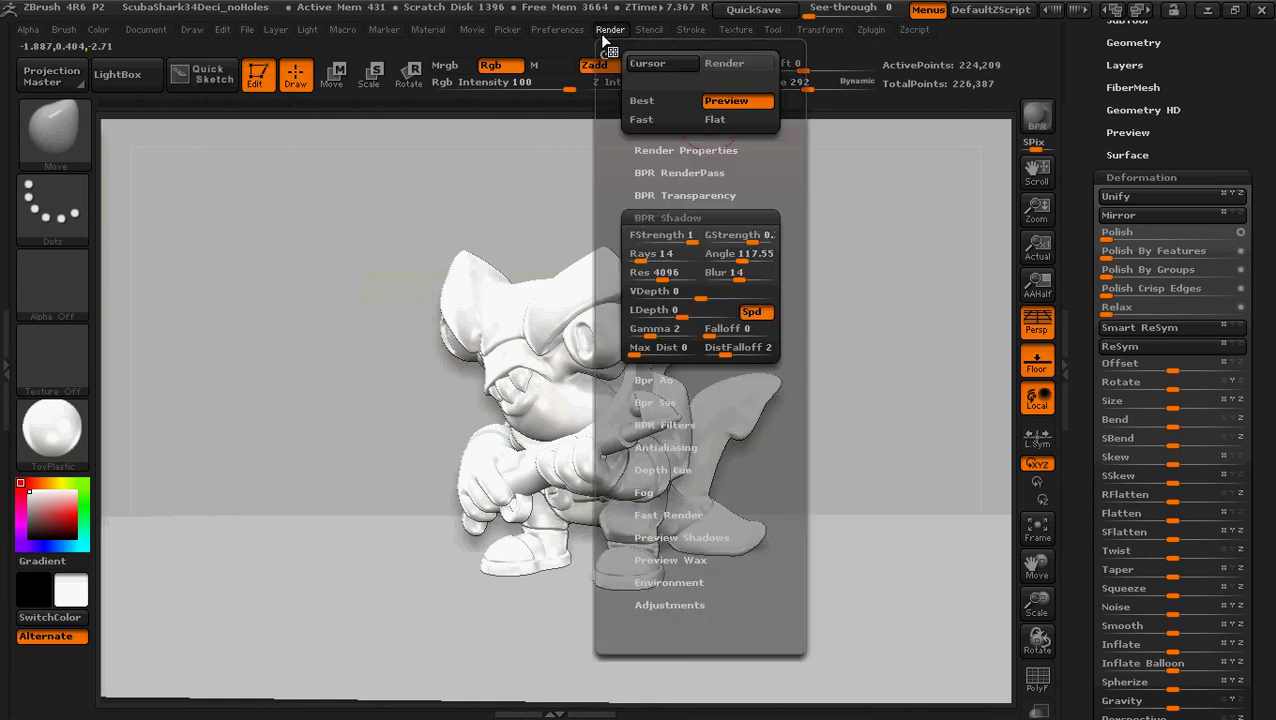
{"action": "left_click", "coordinate": [665, 272]}
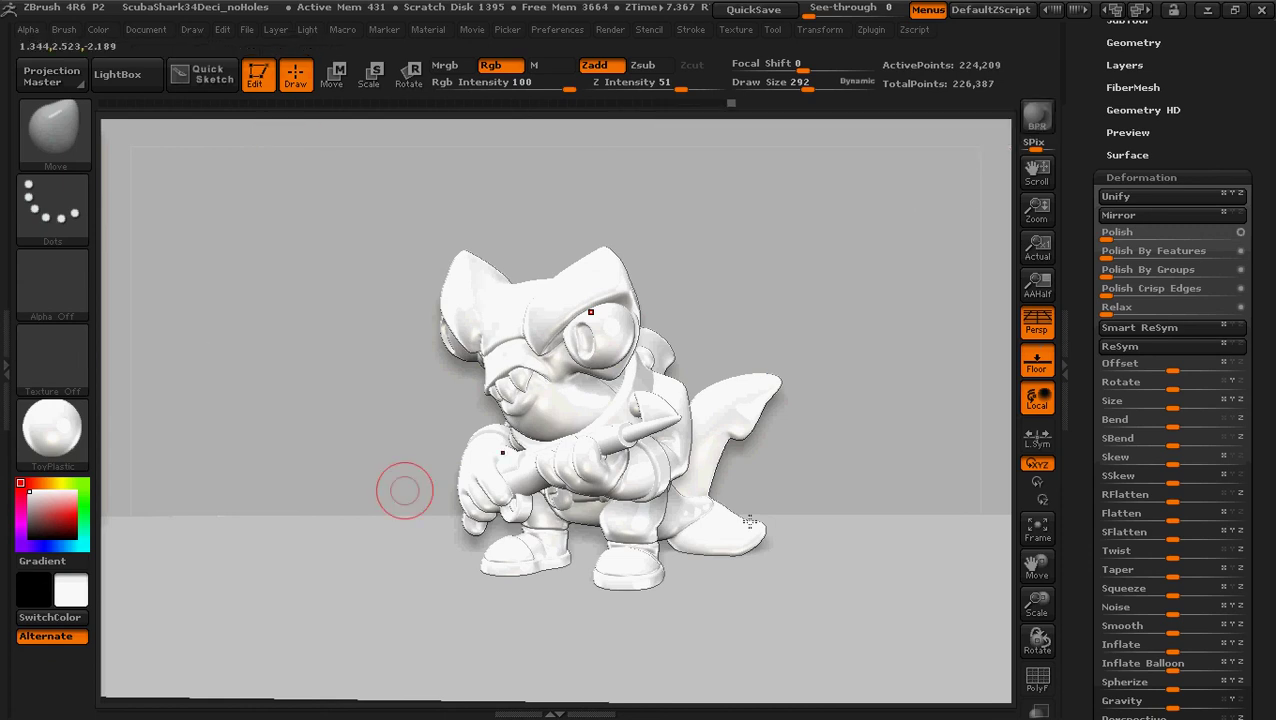
{"action": "left_click", "coordinate": [1040, 122]}
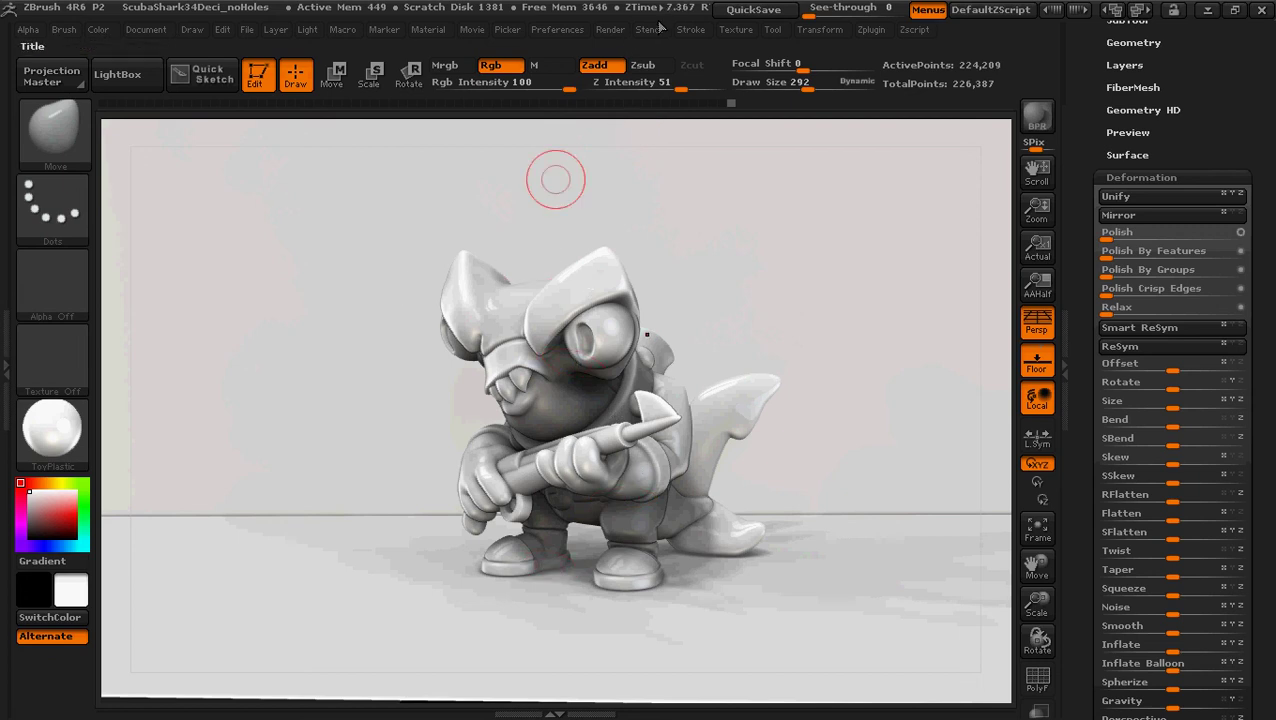
Step: Start exporting the Shaded image from the BPR render passes
{"action": "left_click", "coordinate": [618, 30]}
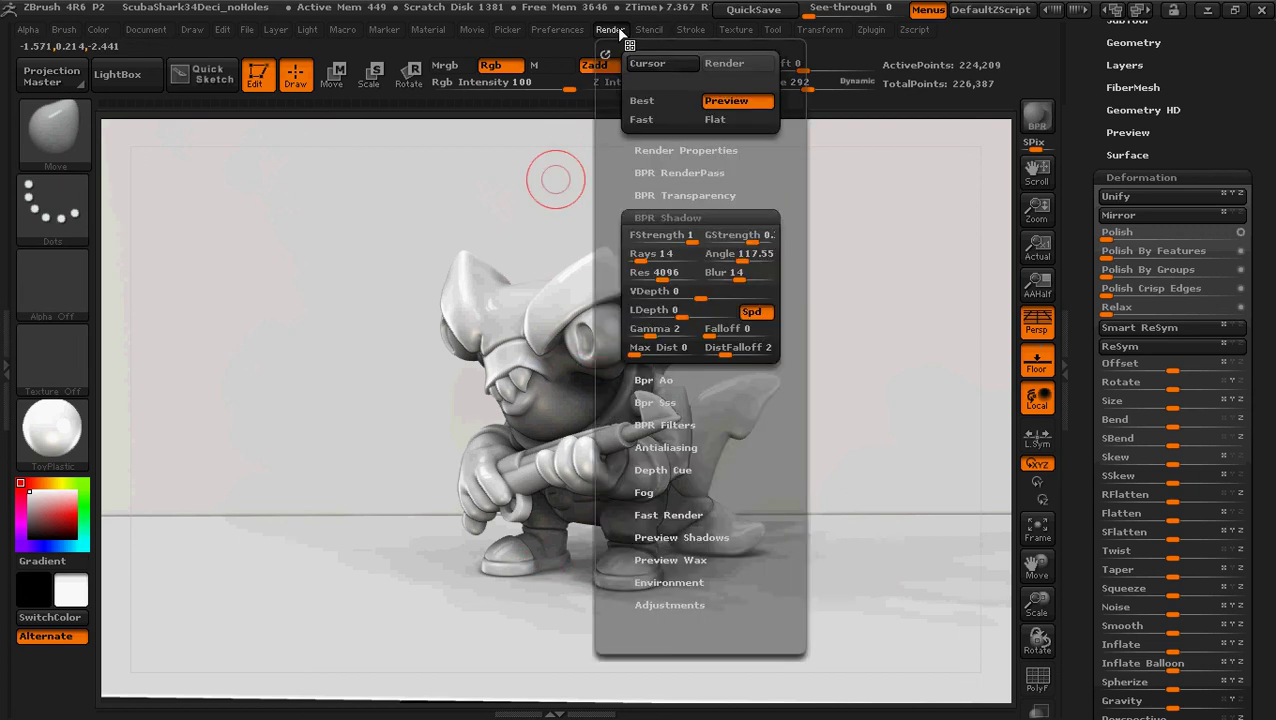
{"action": "left_click", "coordinate": [665, 173]}
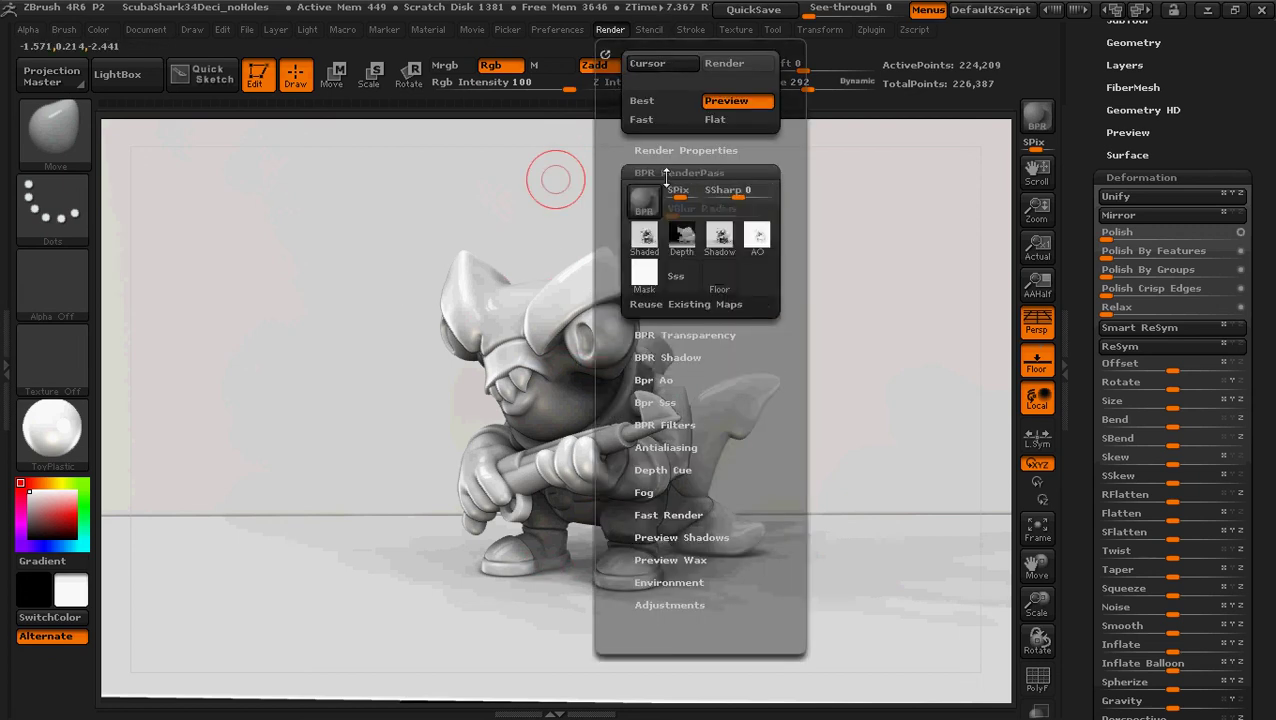
{"action": "mouse_move", "coordinate": [647, 240]}
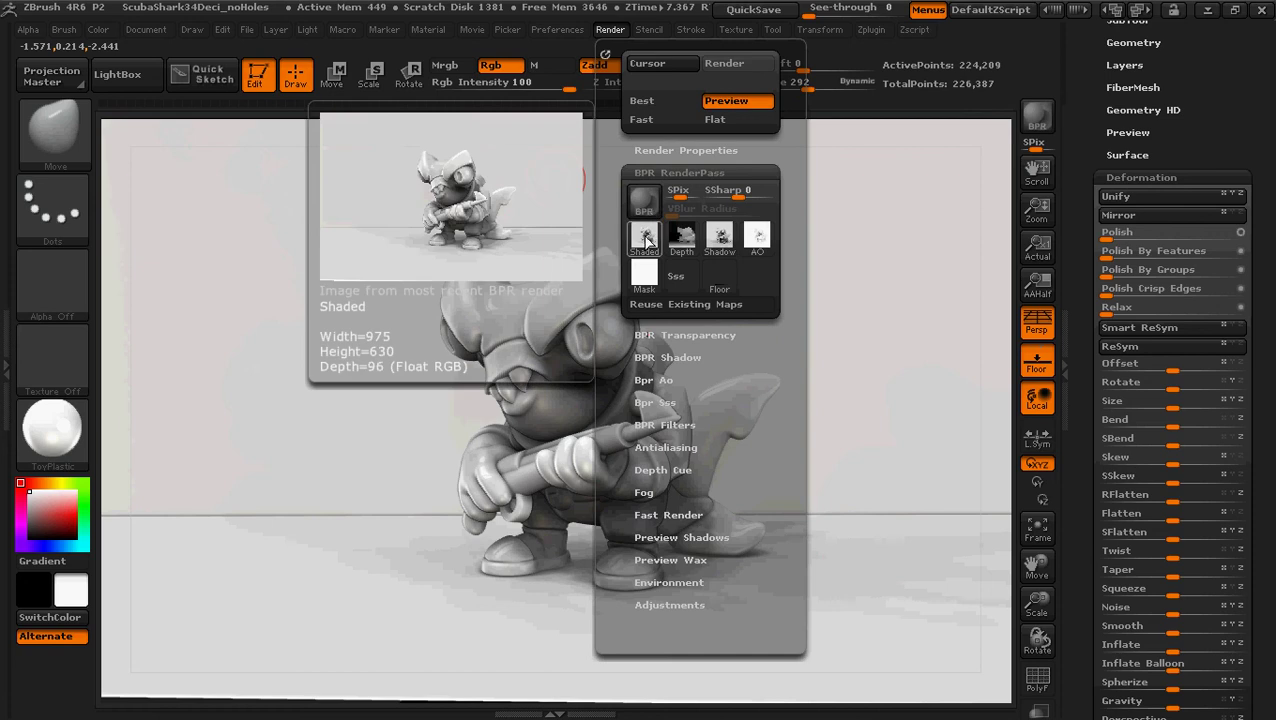
{"action": "left_click", "coordinate": [647, 240]}
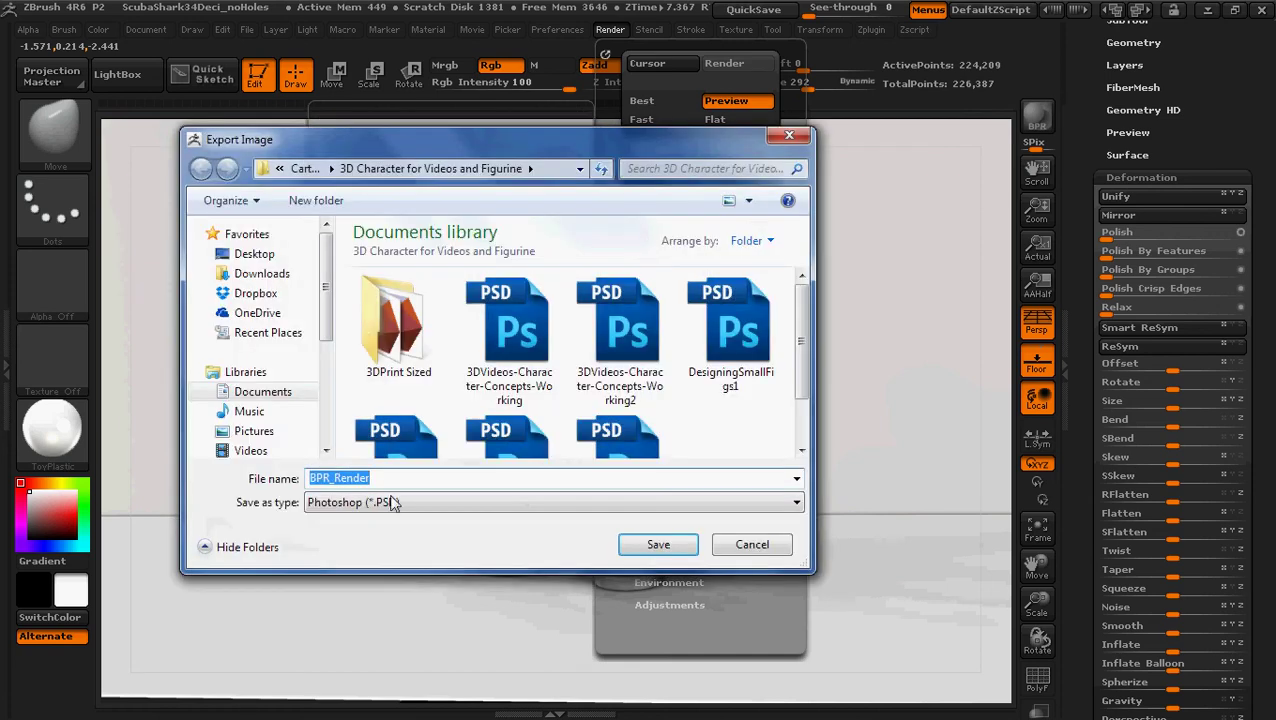
Step: Save the shaded render as SharkVideoExample_Render in Photoshop (*.PSD) format in the 3D Character for Videos and Figurine folder
{"action": "left_click", "coordinate": [331, 478]}
{"action": "left_click_drag", "start_coordinate": [331, 478], "coordinate": [312, 477]}
{"action": "type", "text": "Shar"}
{"action": "type", "text": "kVide"}
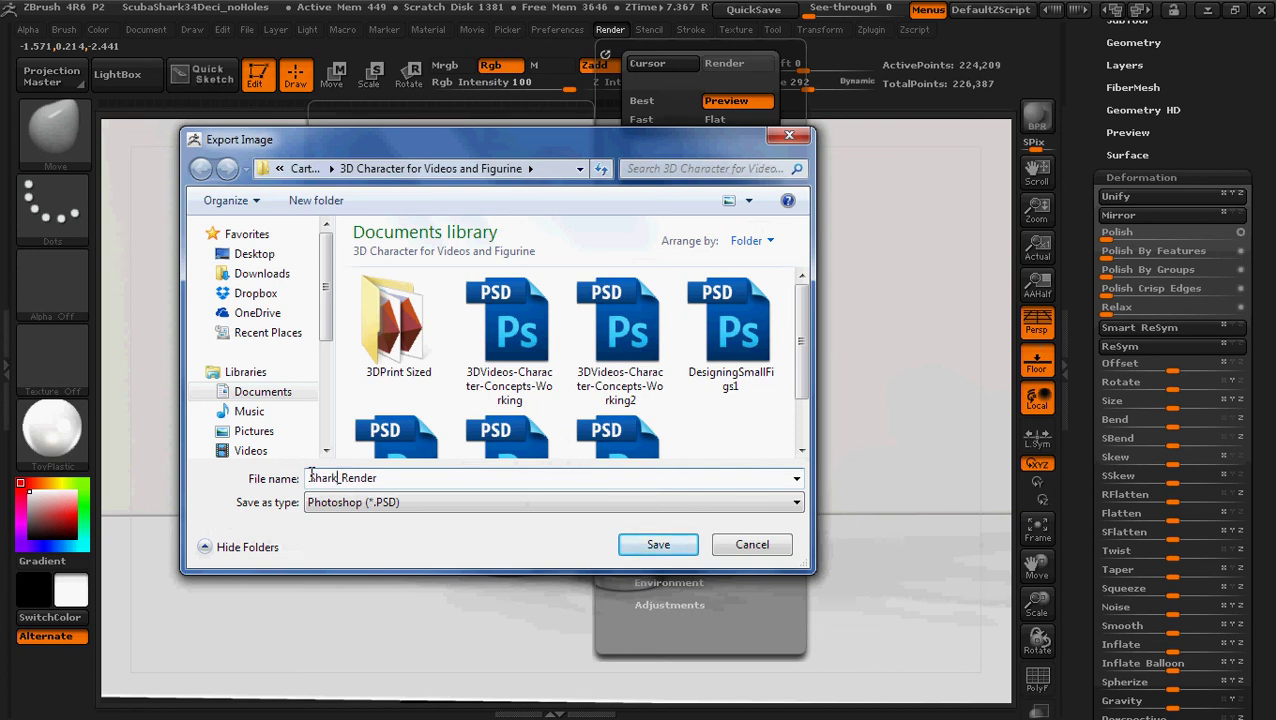
{"action": "type", "text": "oExample"}
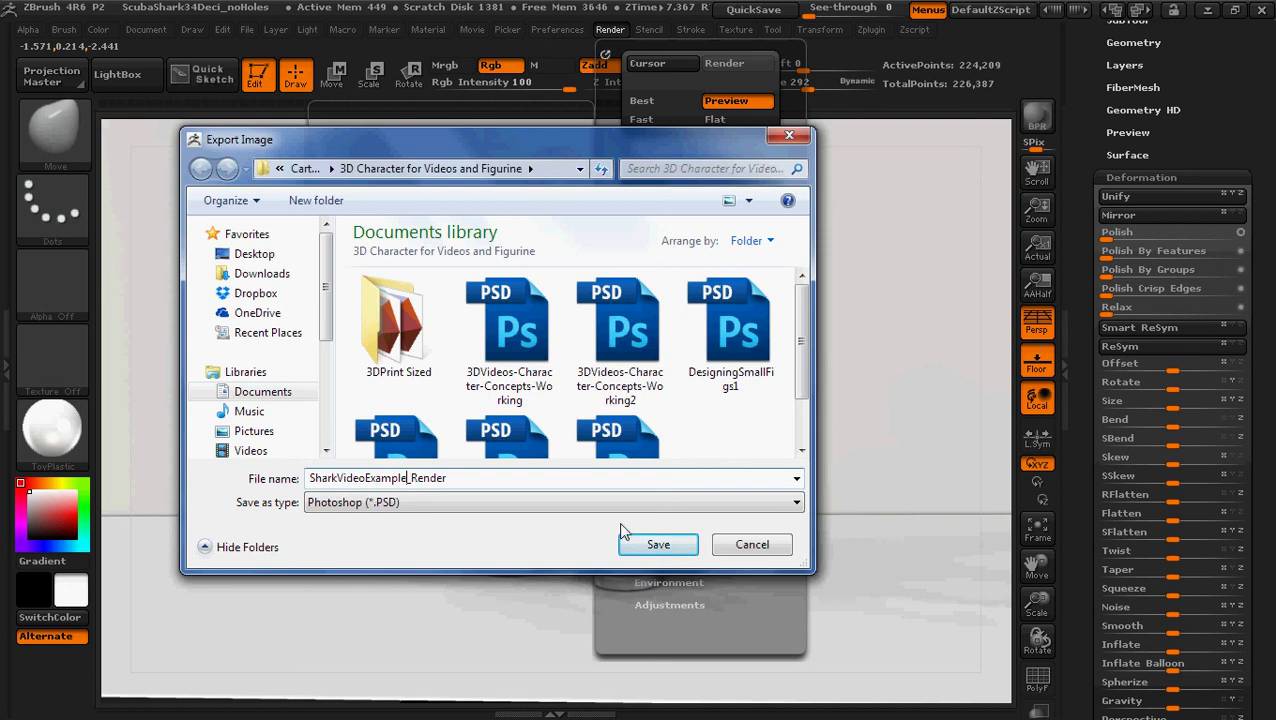
{"action": "left_click", "coordinate": [400, 503]}
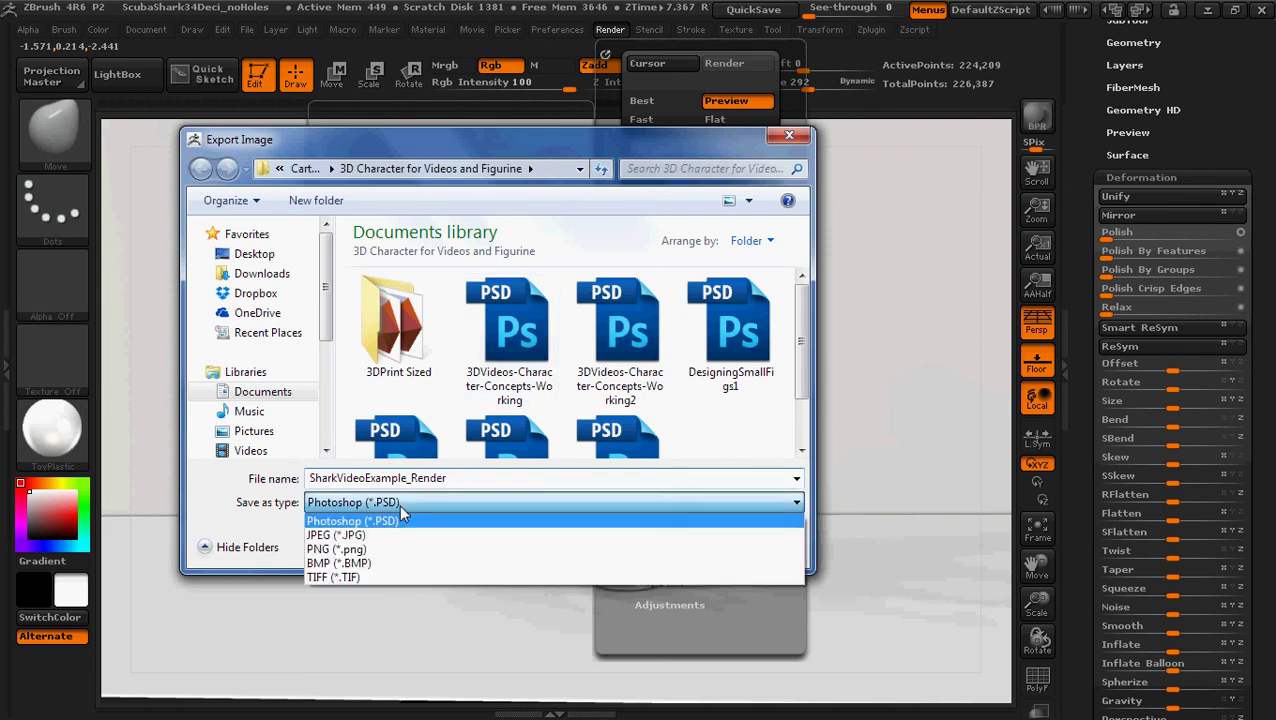
{"action": "left_click", "coordinate": [401, 503]}
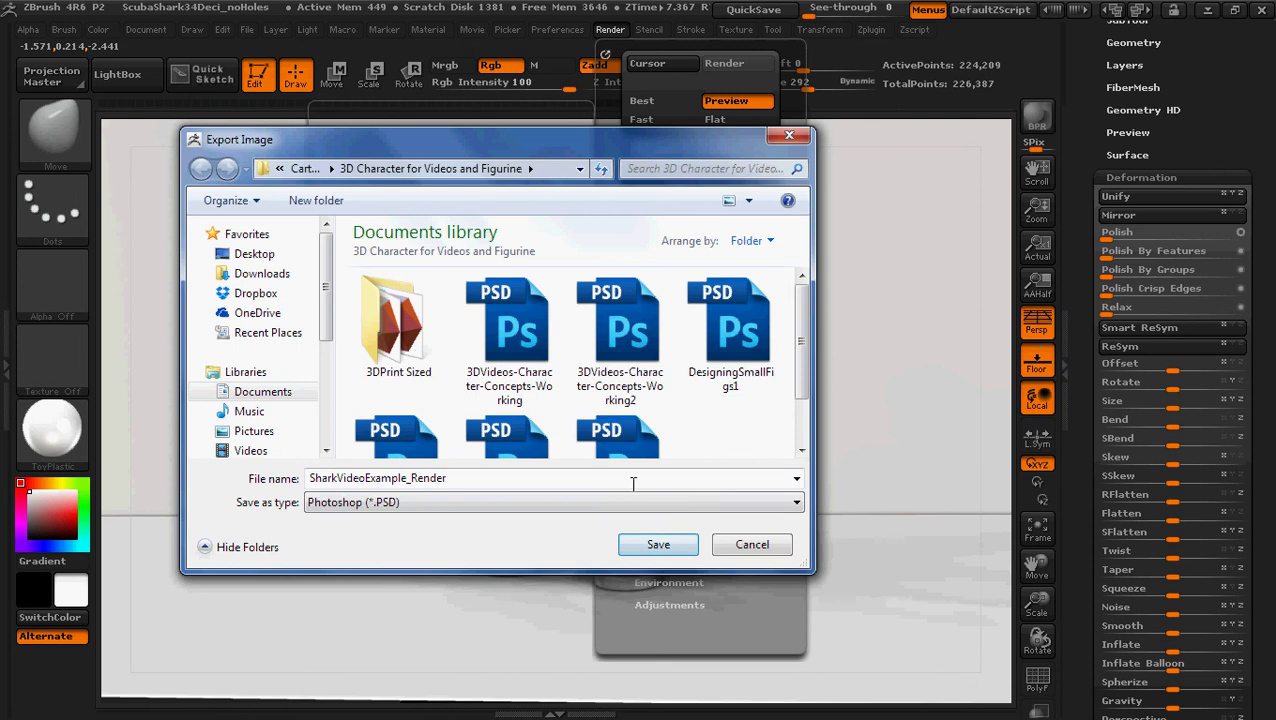
{"action": "left_click", "coordinate": [658, 545]}
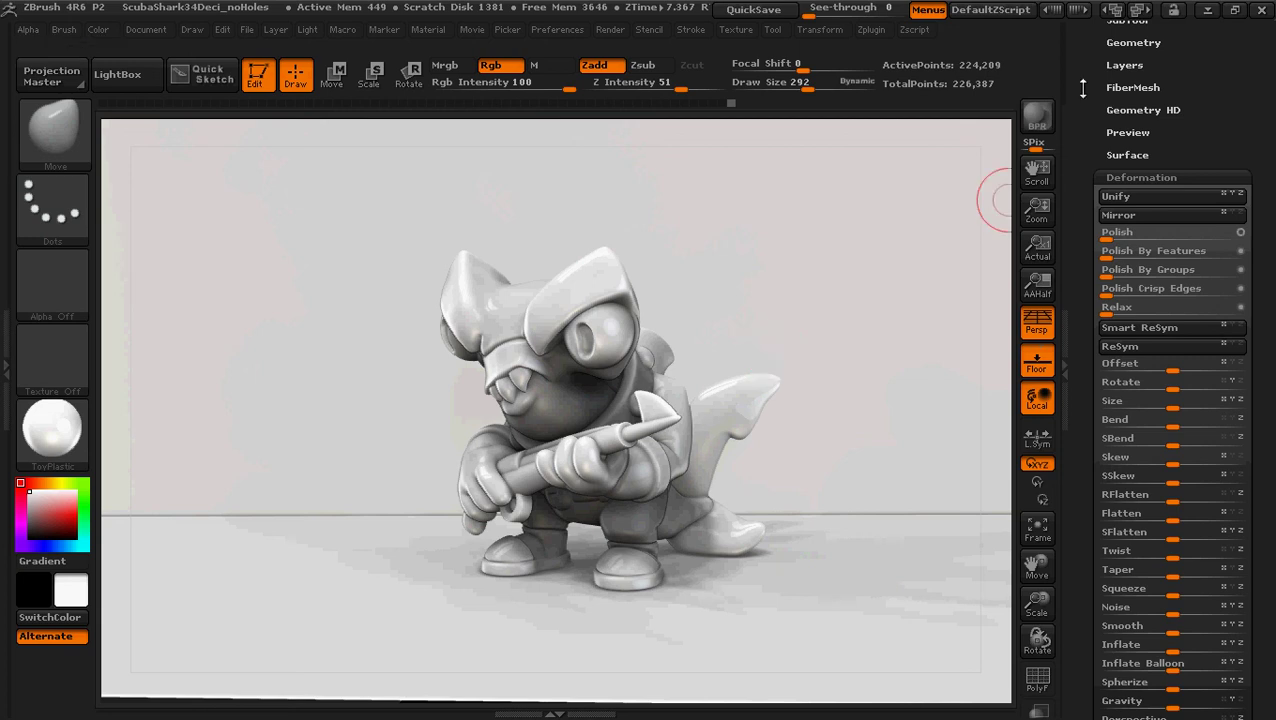
Step: Hide the PM3D_Plane3D1 floor and PM3D_Plane3D wall subtools and run a BPR render of the shark alone
{"action": "scroll", "coordinate": [1238, 214], "scroll_direction": "up", "scroll_amount": 5}
{"action": "scroll", "coordinate": [1238, 214], "scroll_direction": "up", "scroll_amount": 2}
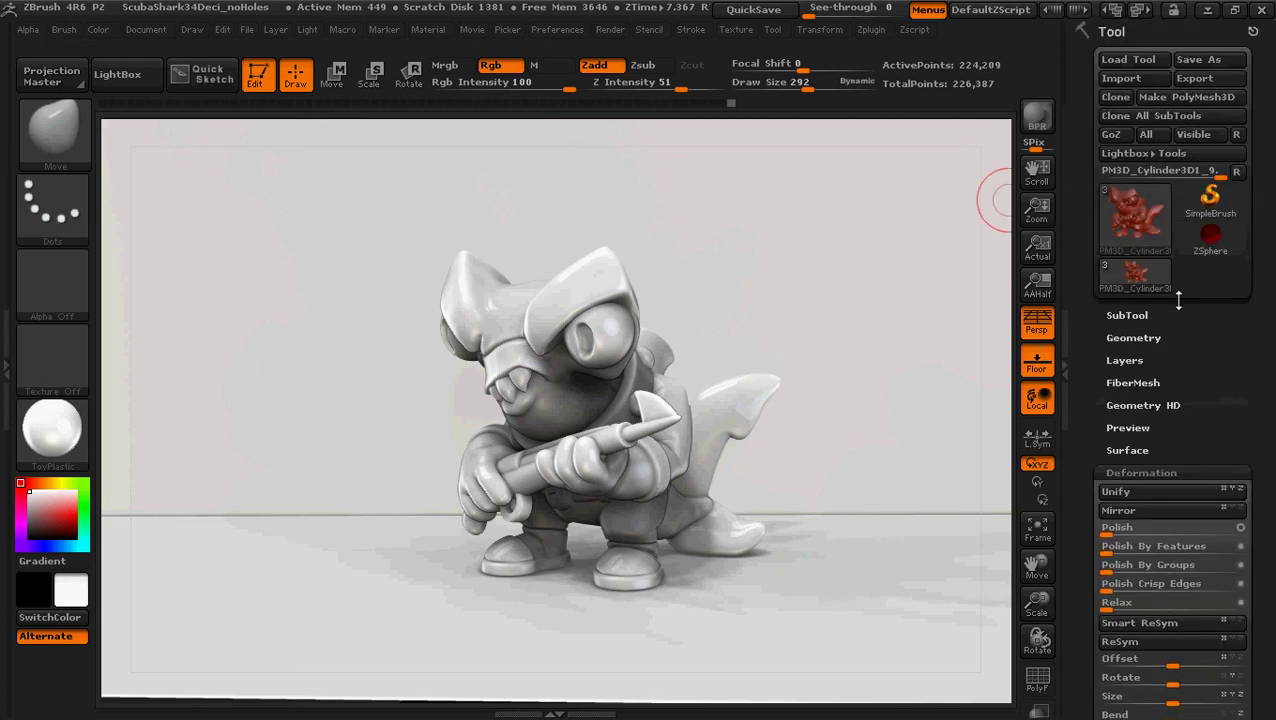
{"action": "left_click", "coordinate": [1150, 314]}
{"action": "scroll", "coordinate": [1154, 314], "scroll_direction": "down", "scroll_amount": 6}
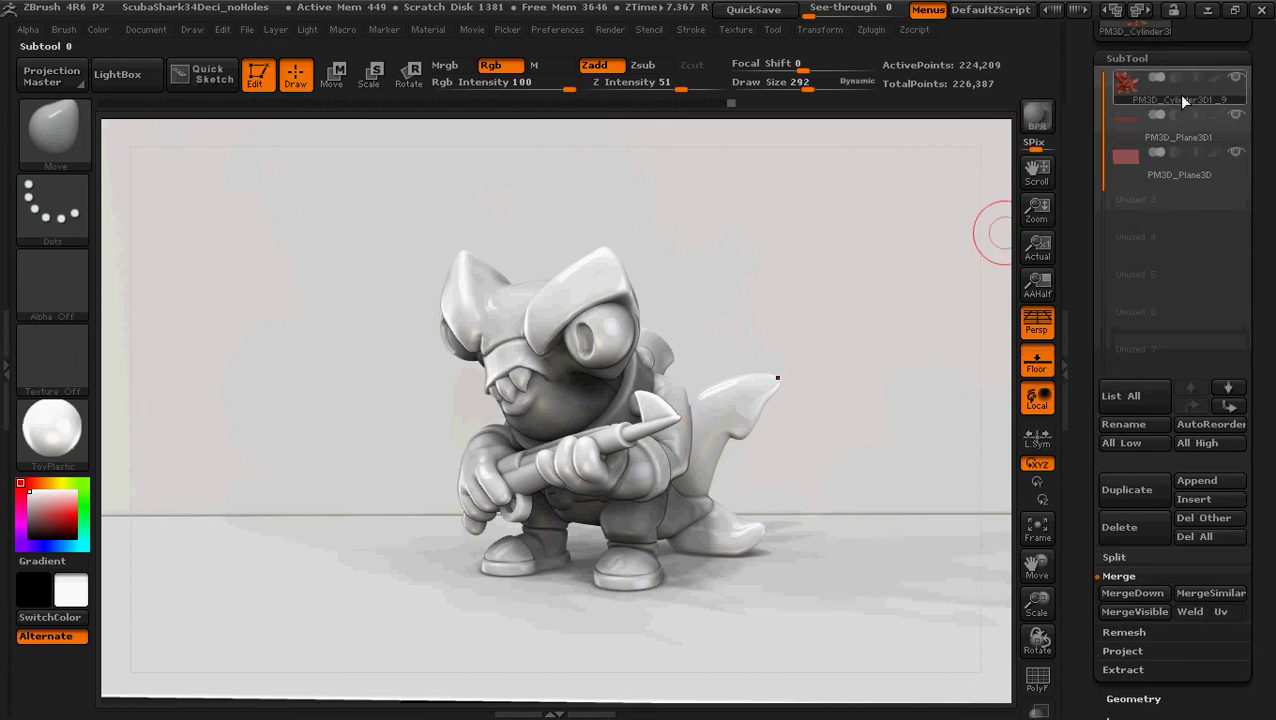
{"action": "mouse_move", "coordinate": [1121, 90]}
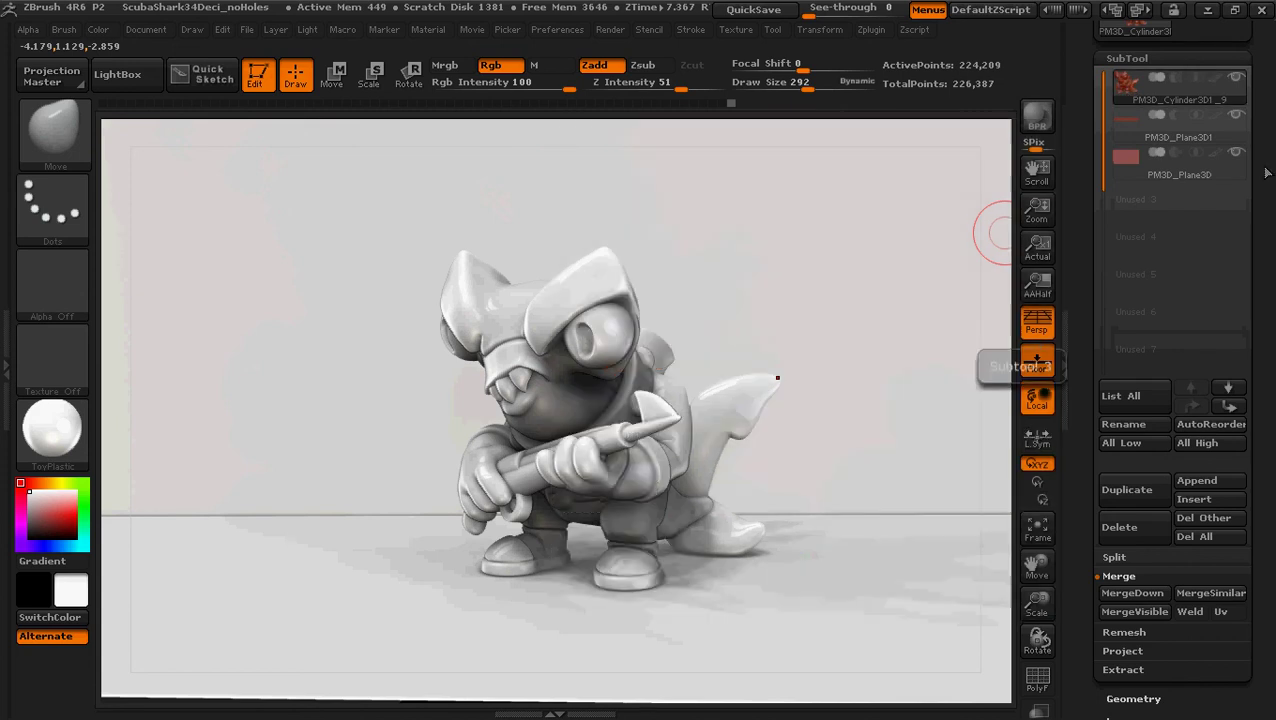
{"action": "mouse_move", "coordinate": [1240, 120]}
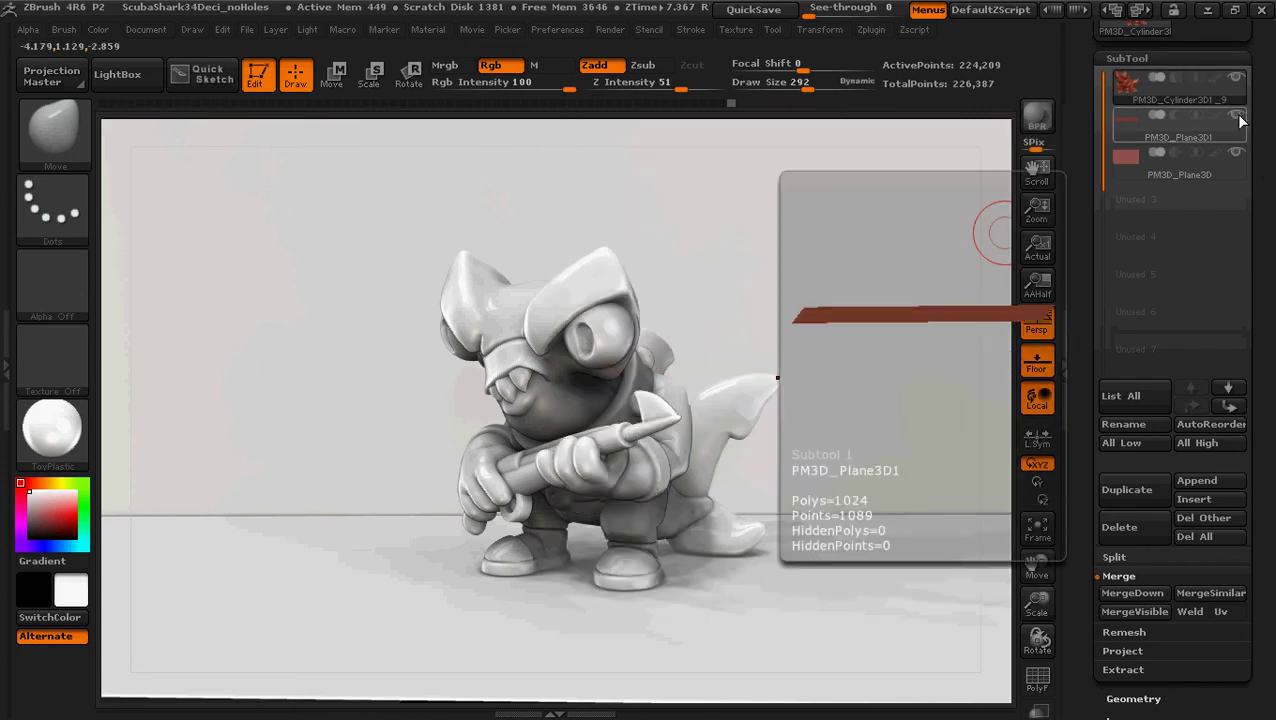
{"action": "left_click", "coordinate": [1237, 114]}
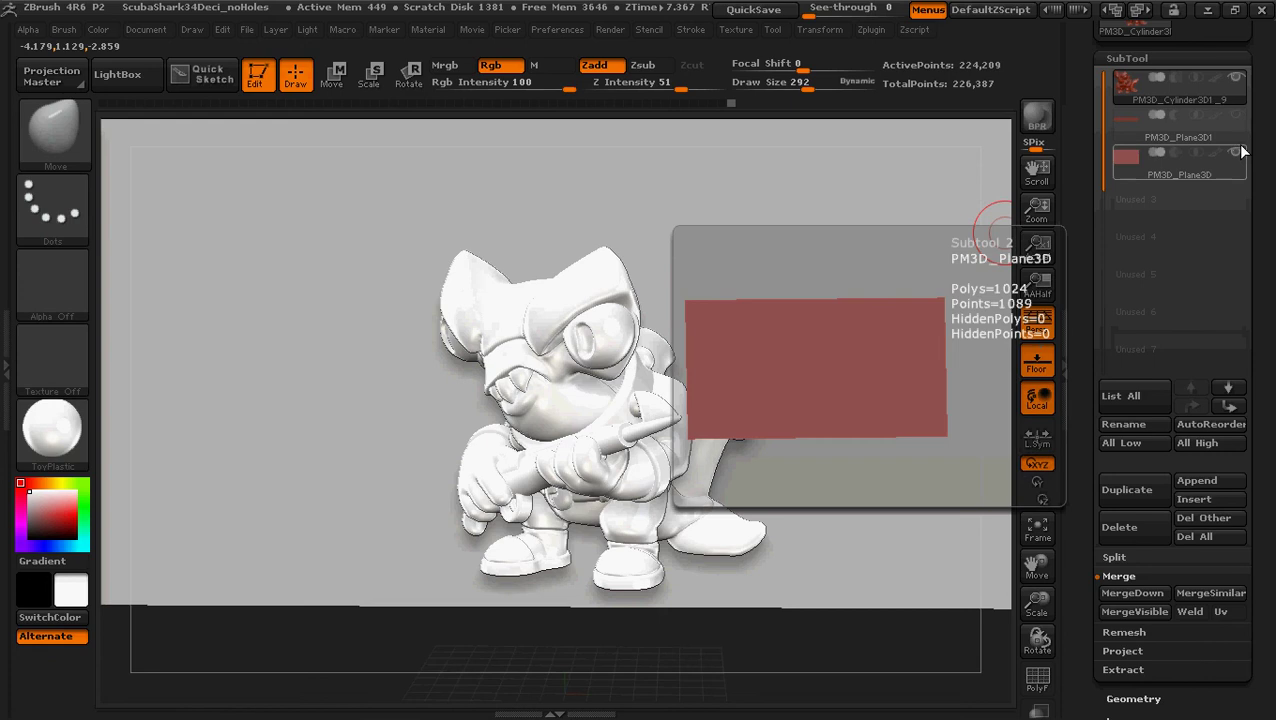
{"action": "left_click", "coordinate": [1237, 153]}
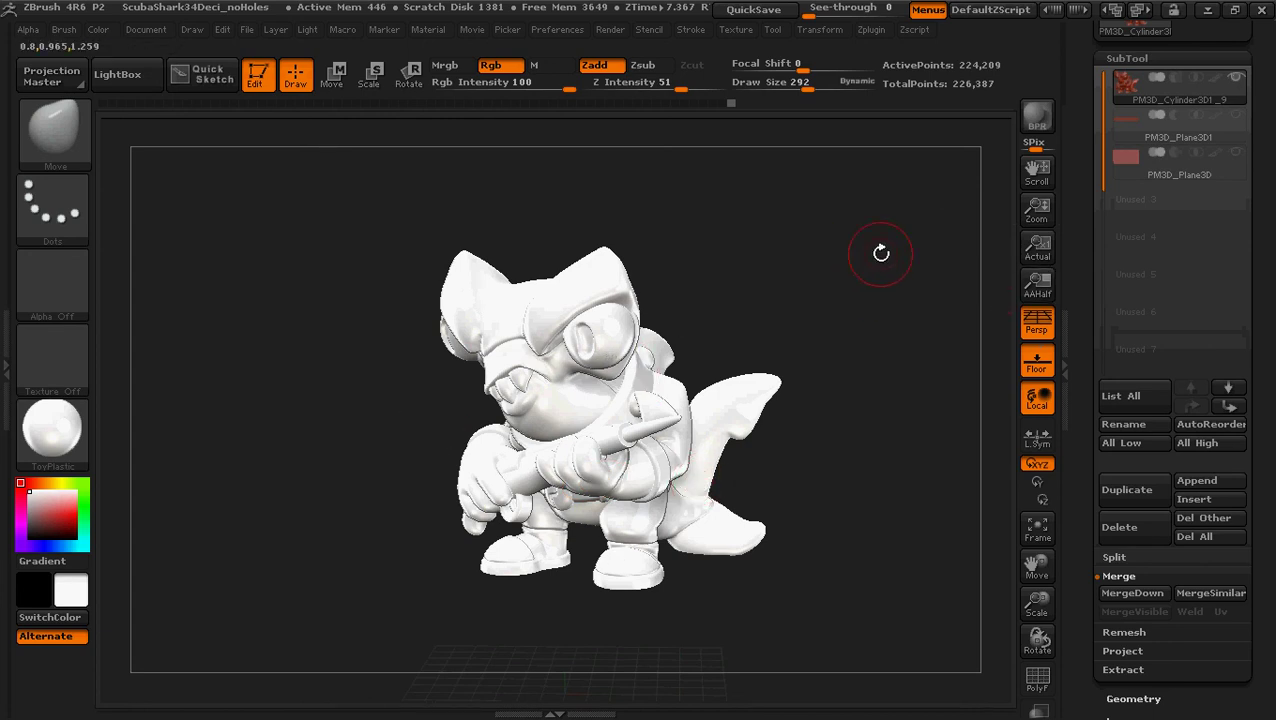
{"action": "left_click", "coordinate": [1043, 123]}
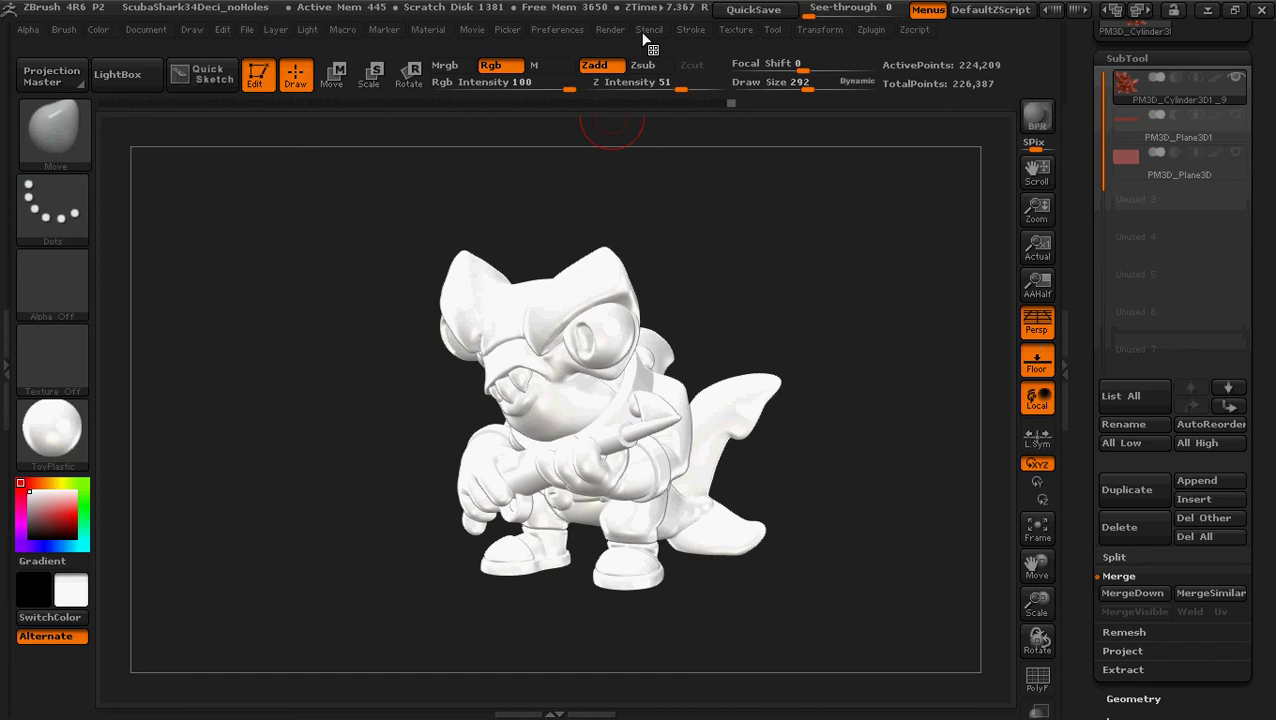
Step: Start exporting the Mask image from the new BPR render passes
{"action": "left_click", "coordinate": [610, 29]}
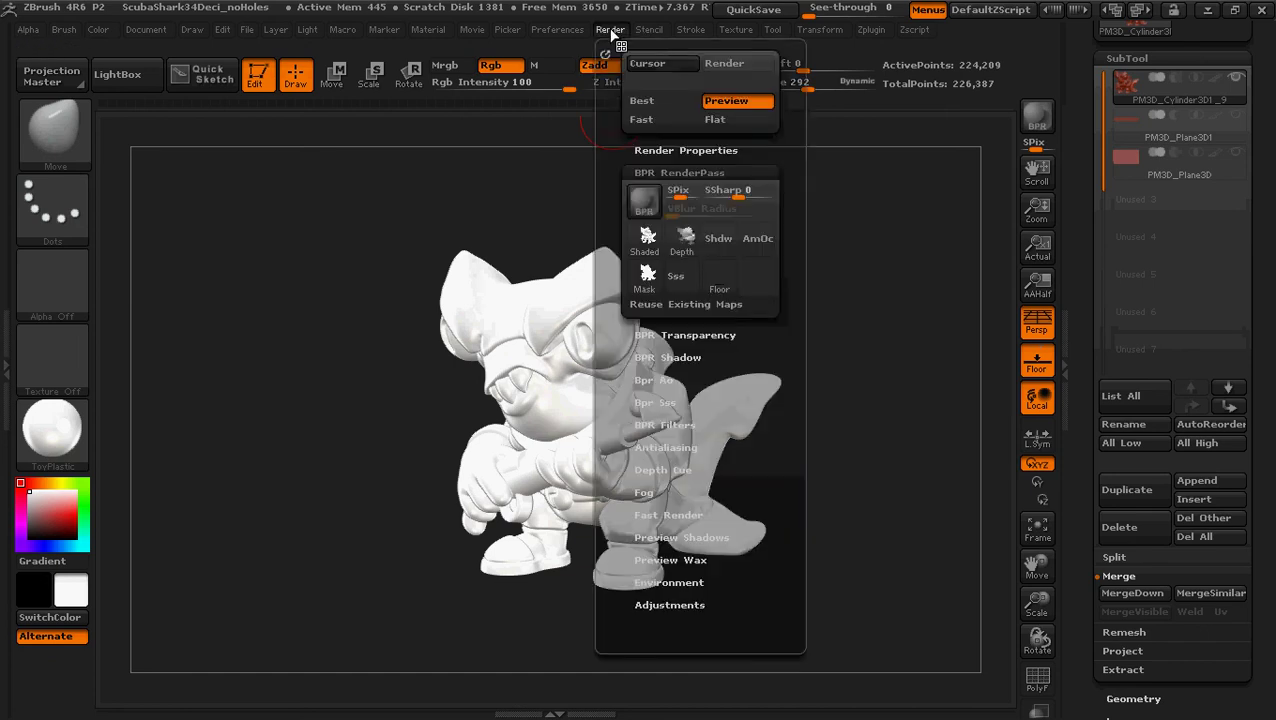
{"action": "mouse_move", "coordinate": [641, 291]}
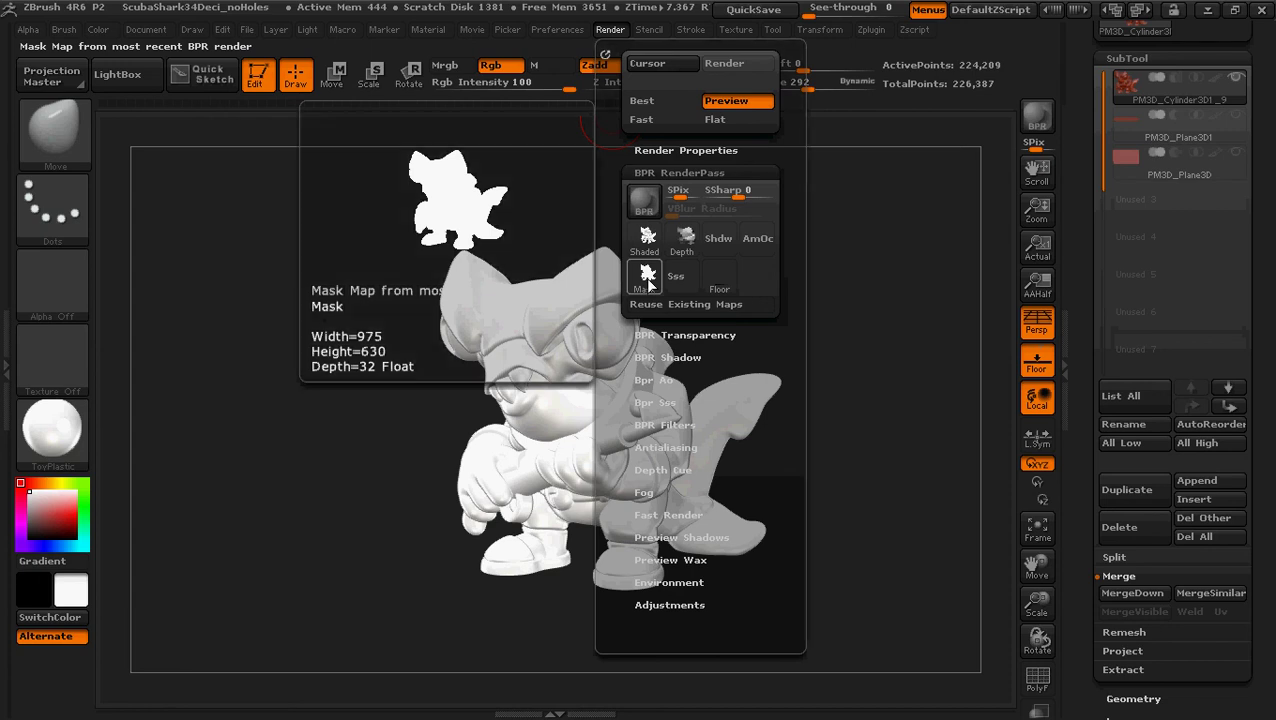
{"action": "left_click", "coordinate": [647, 280]}
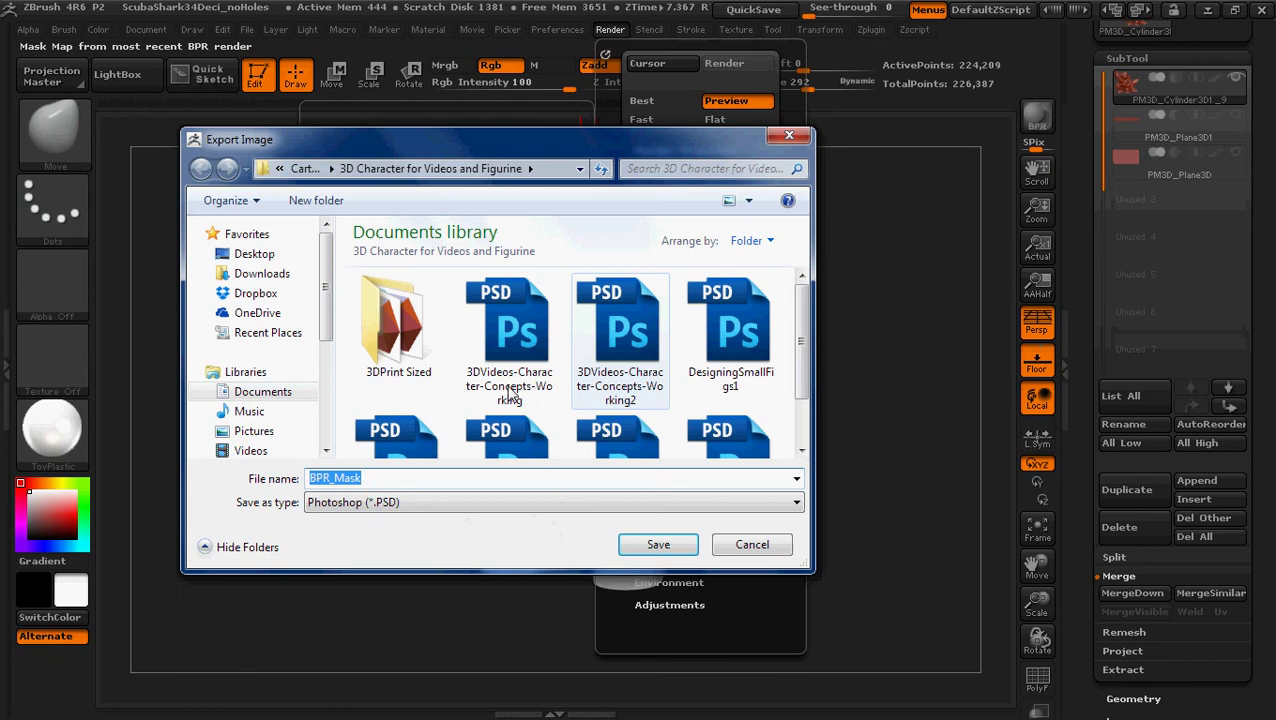
Step: Save the mask as a Photoshop file named SharkVideoExample_RenderMask, reusing the existing render's file name with Mask added
{"action": "left_click_drag", "start_coordinate": [801, 326], "coordinate": [801, 398]}
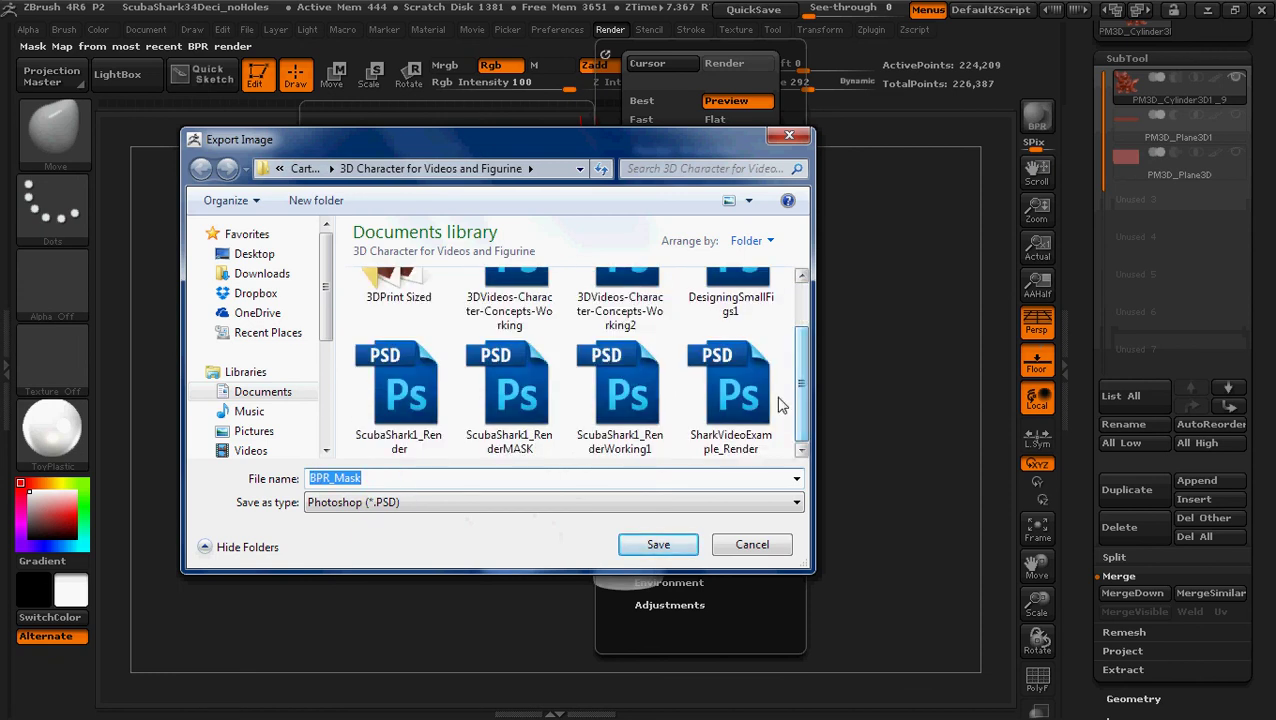
{"action": "left_click", "coordinate": [730, 390]}
{"action": "double_click", "coordinate": [466, 477]}
{"action": "left_click", "coordinate": [489, 478]}
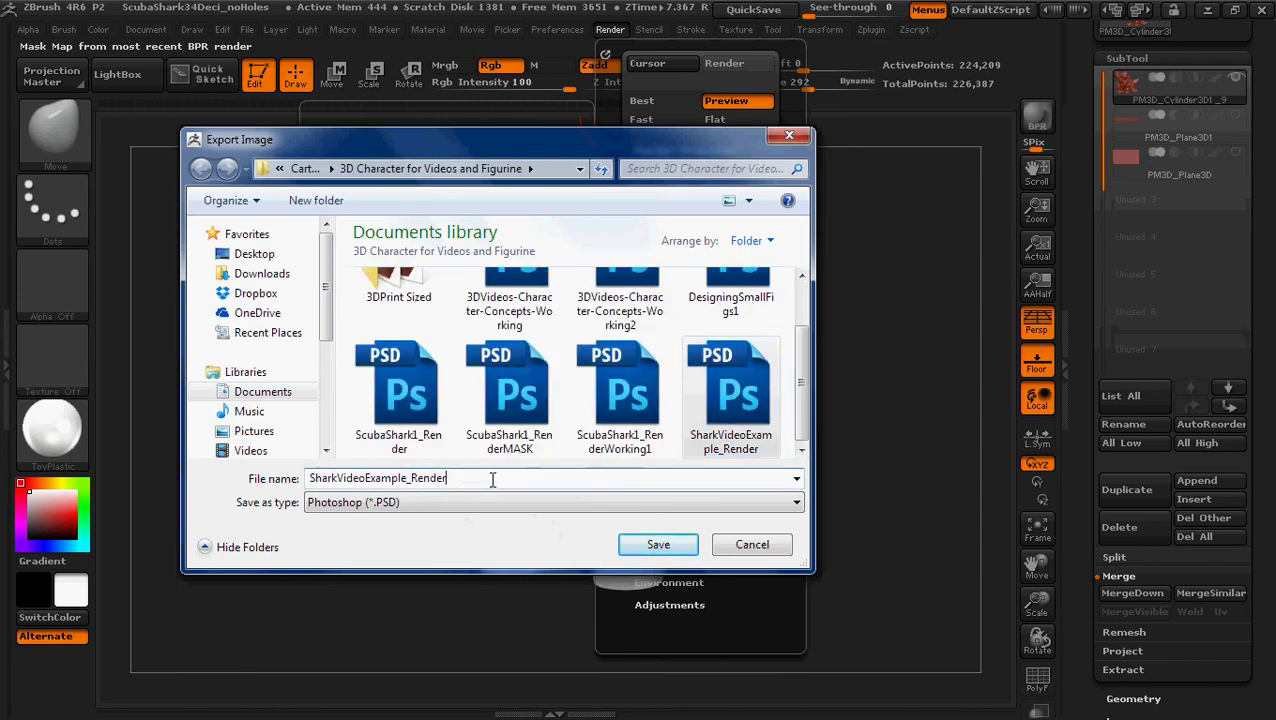
{"action": "type", "text": "Mak"}
{"action": "key", "text": "BackSpace"}
{"action": "type", "text": "sk"}
{"action": "left_click", "coordinate": [658, 546]}
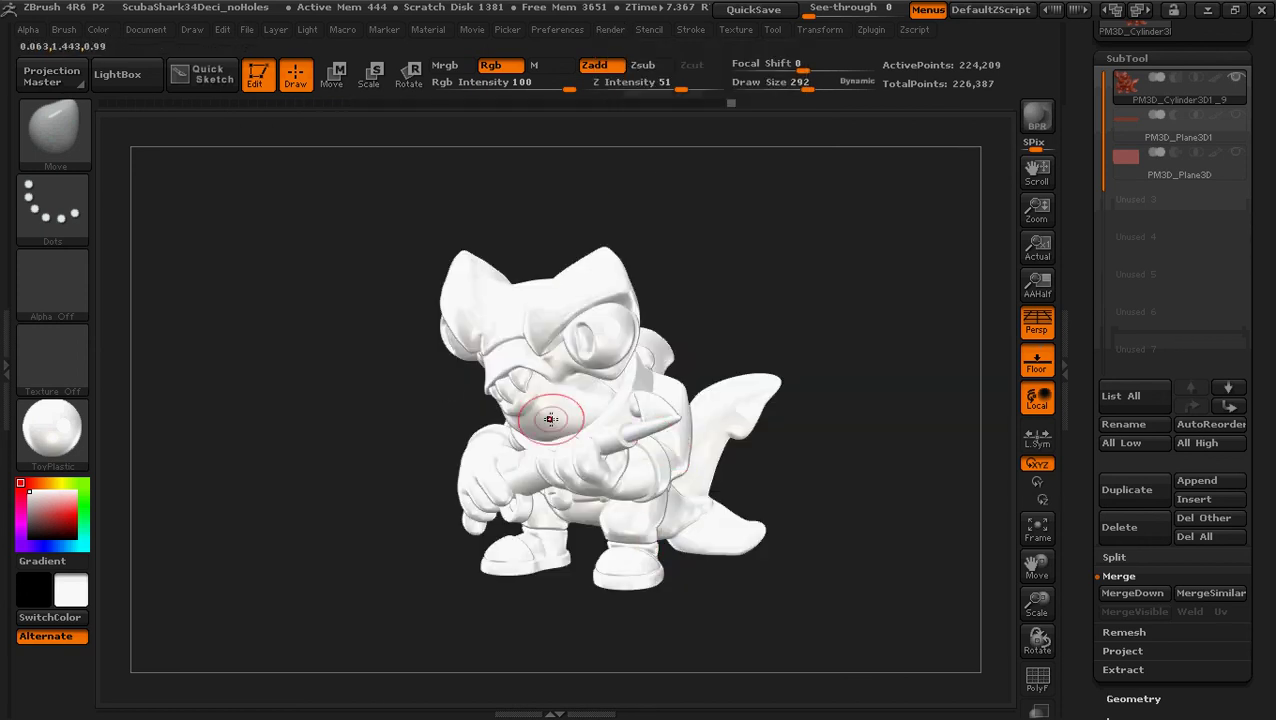